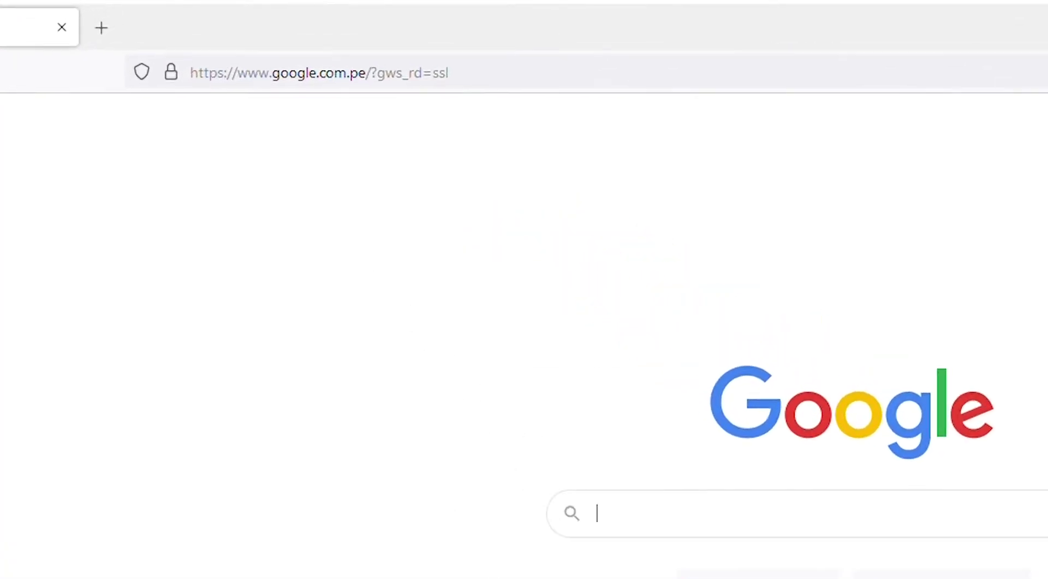
Step: Load recursospropios.ugel07.gob.pe in Firefox
click(494, 86)
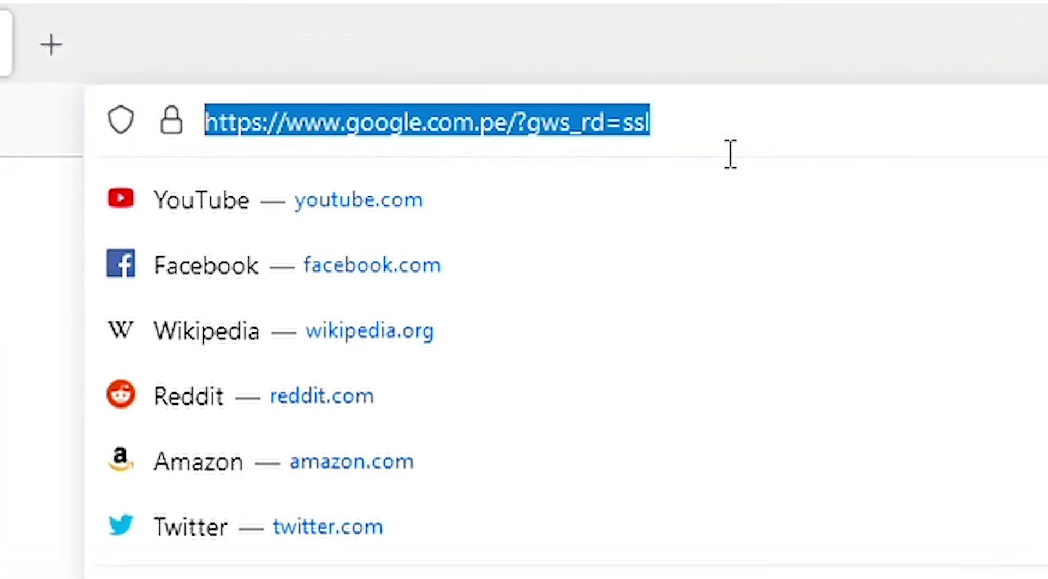
text(http://r)
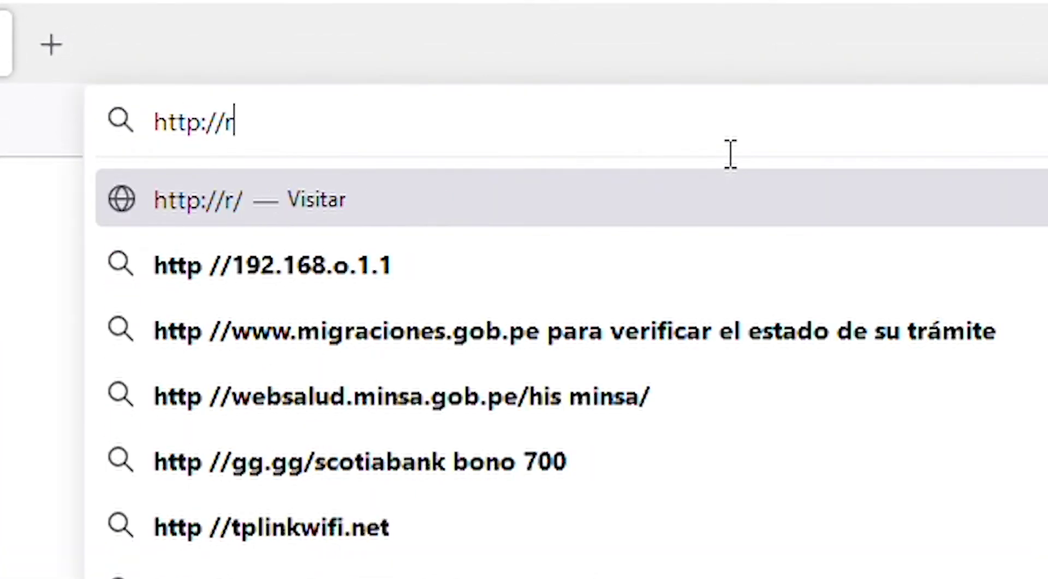
text(ecursospropios.ugel07.gob.pe)
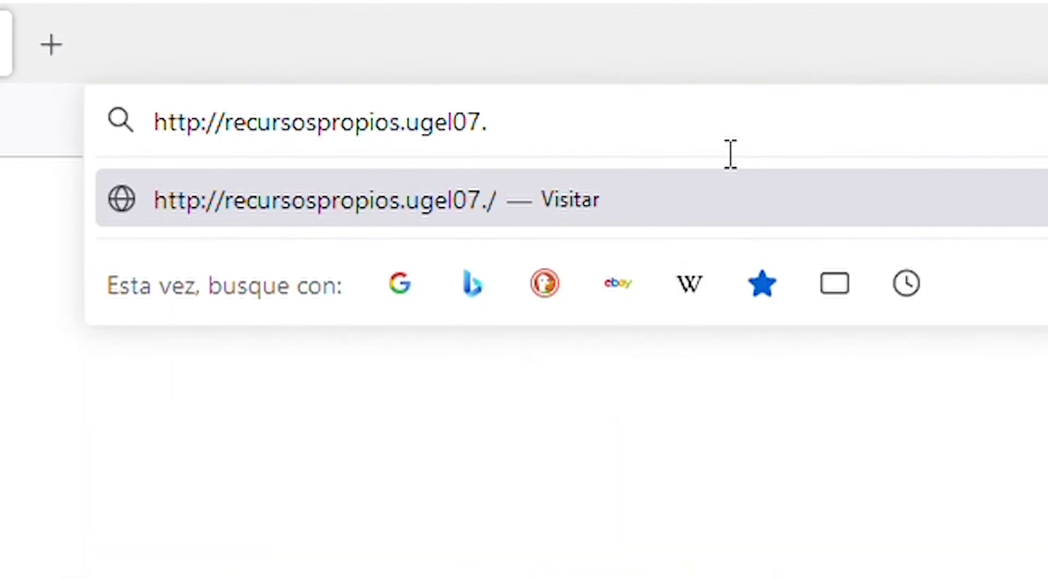
key(Return)
Step: Enter the login DNI and password on the GDRP login page
text(99999999)
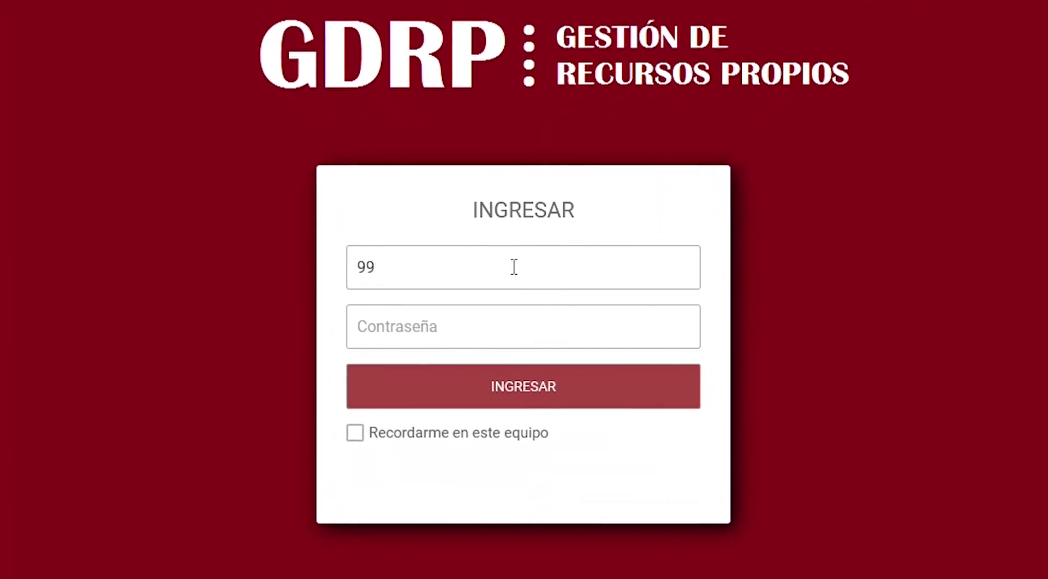
key(Tab)
text(*******)
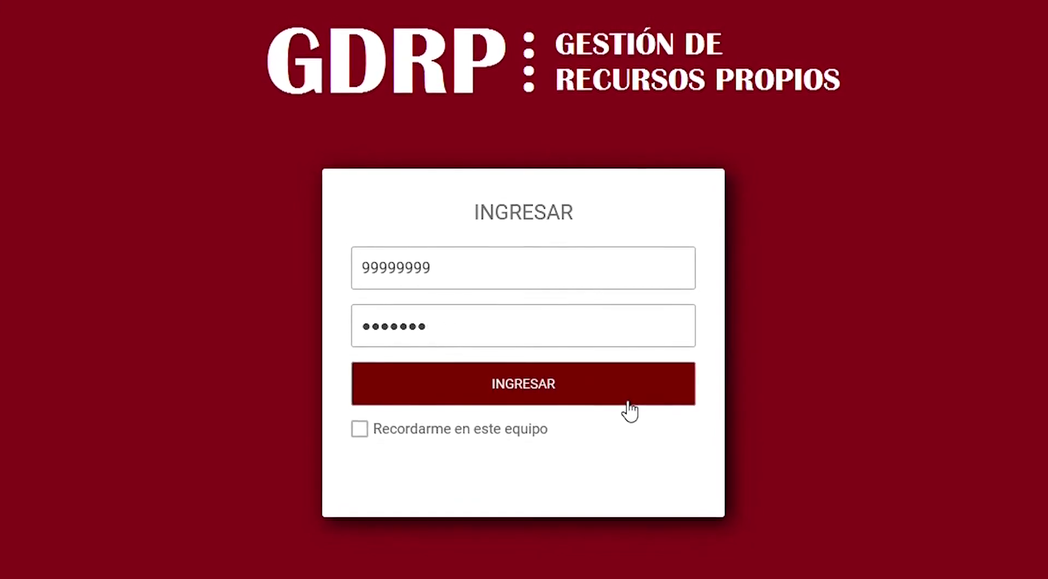
Step: Log in and replace the first-login password with a new one, confirming the change
click(629, 410)
click(513, 343)
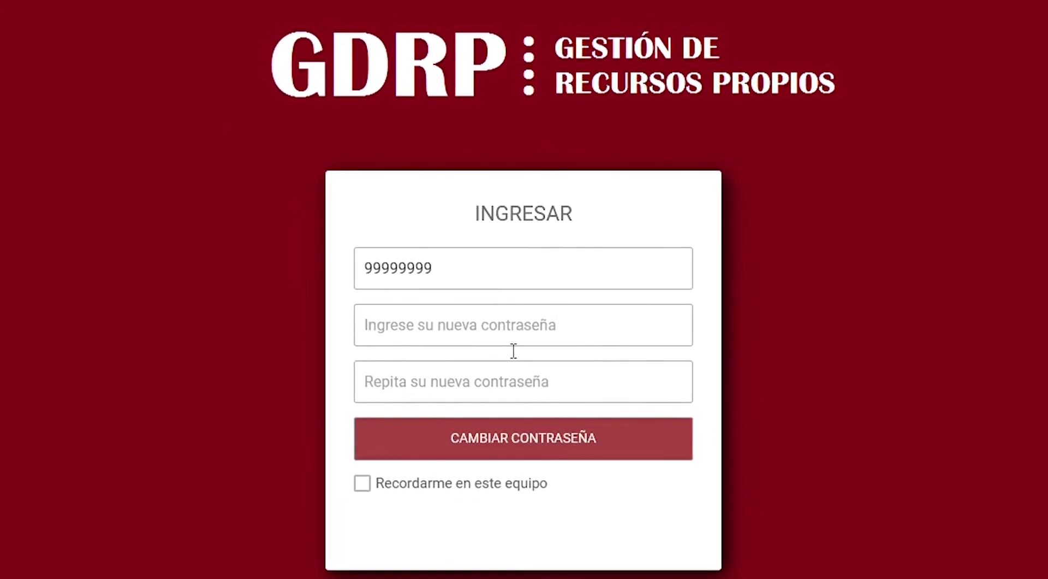
text(*******)
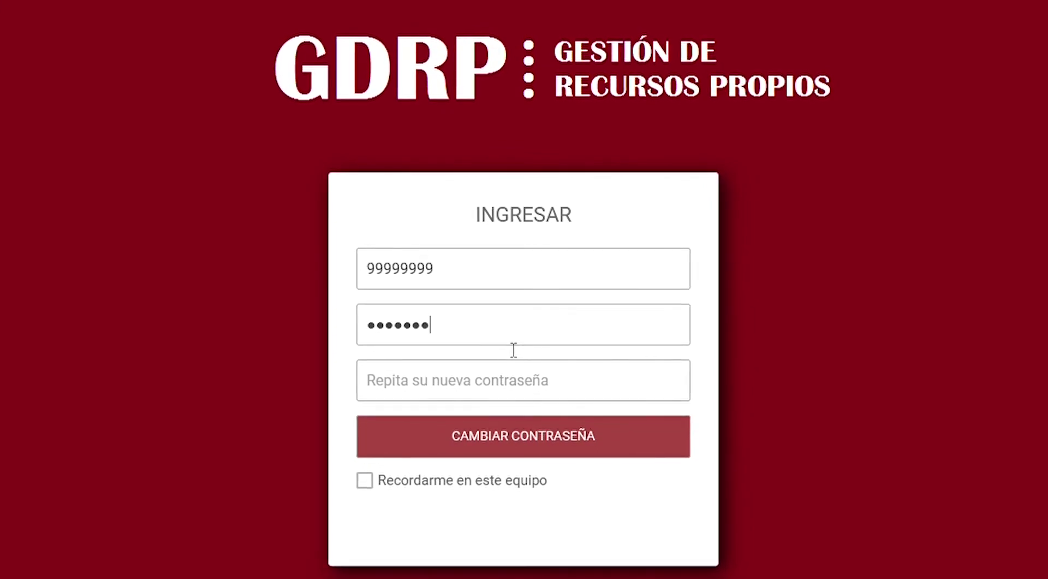
text(*)
key(Tab)
text(********)
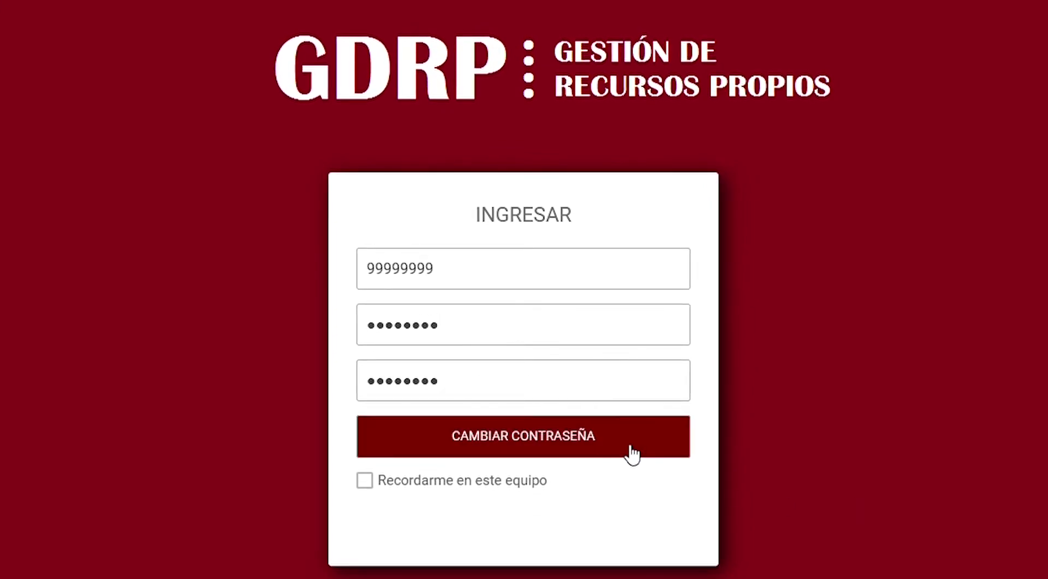
click(628, 450)
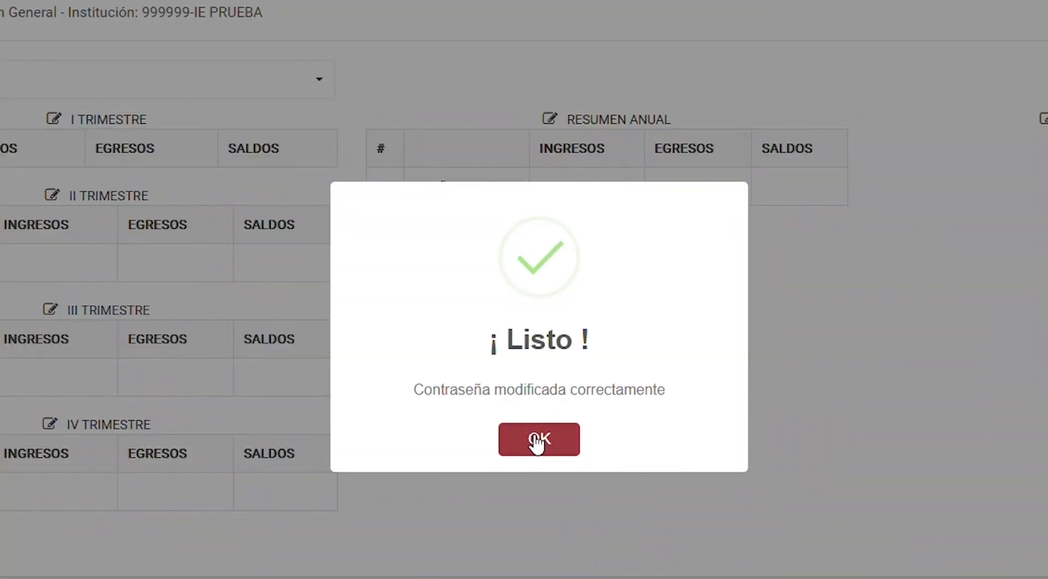
click(538, 441)
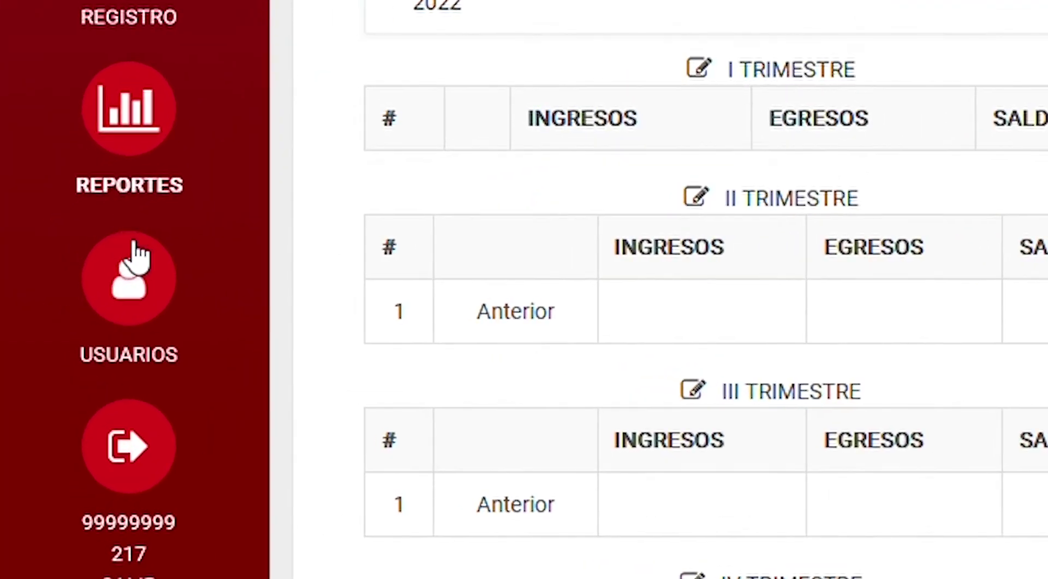
Step: Open user management and start a new user
click(135, 262)
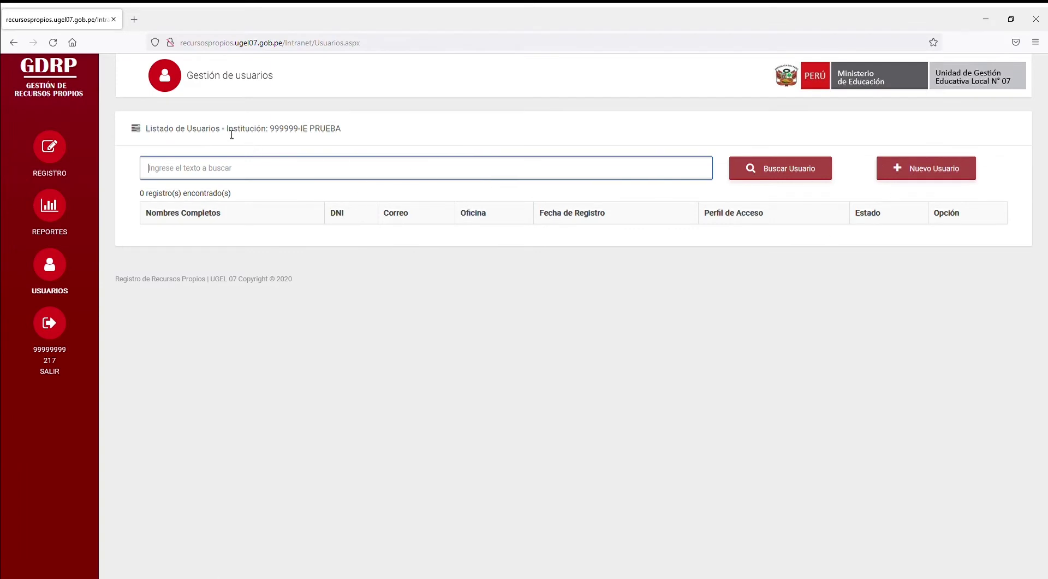
drag(154, 133, 344, 134)
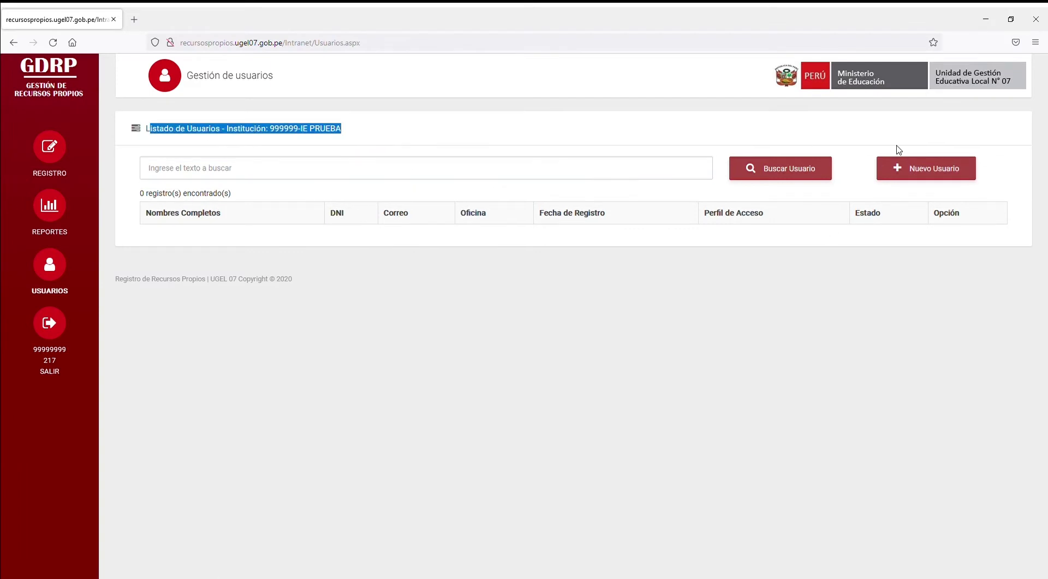
click(786, 201)
click(919, 167)
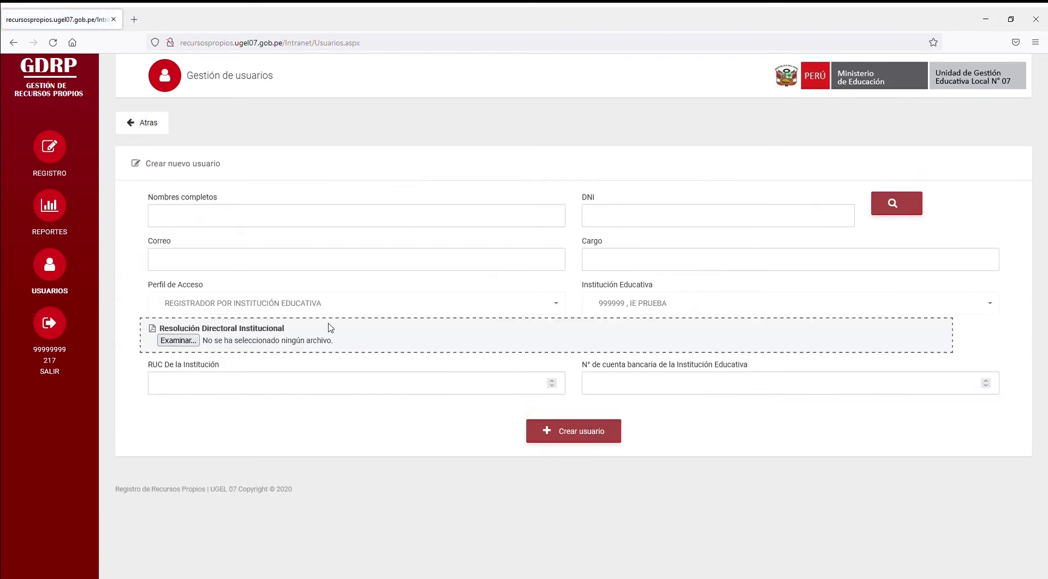
Step: Enter name TESORERO PRUEBA, the user's DNI, e-mail and cargo TESORERO, then create the user
click(396, 214)
text(TESORERO PRUEBA)
key(Tab)
text(8)
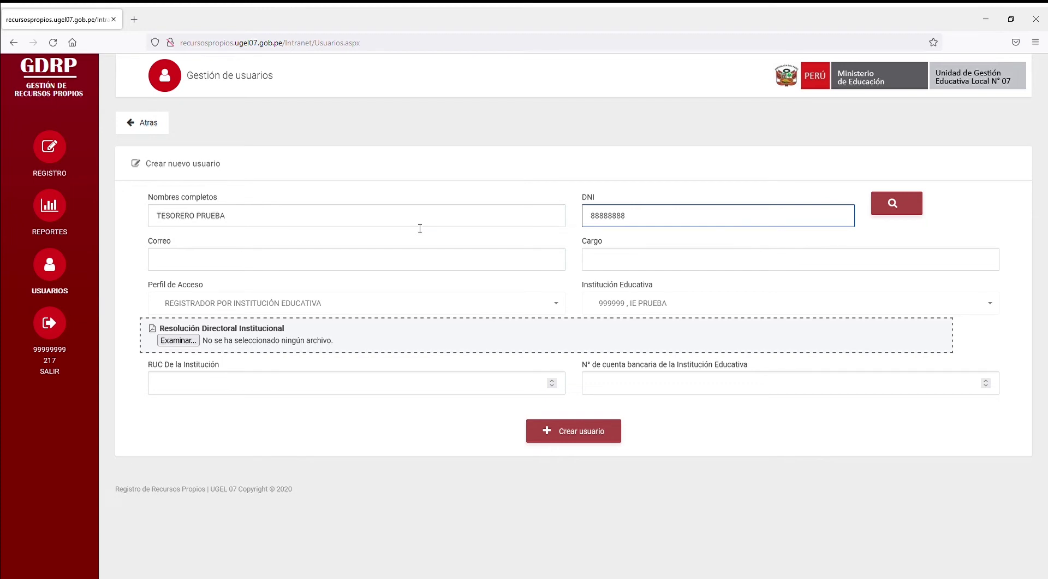
key(Tab)
key(Tab)
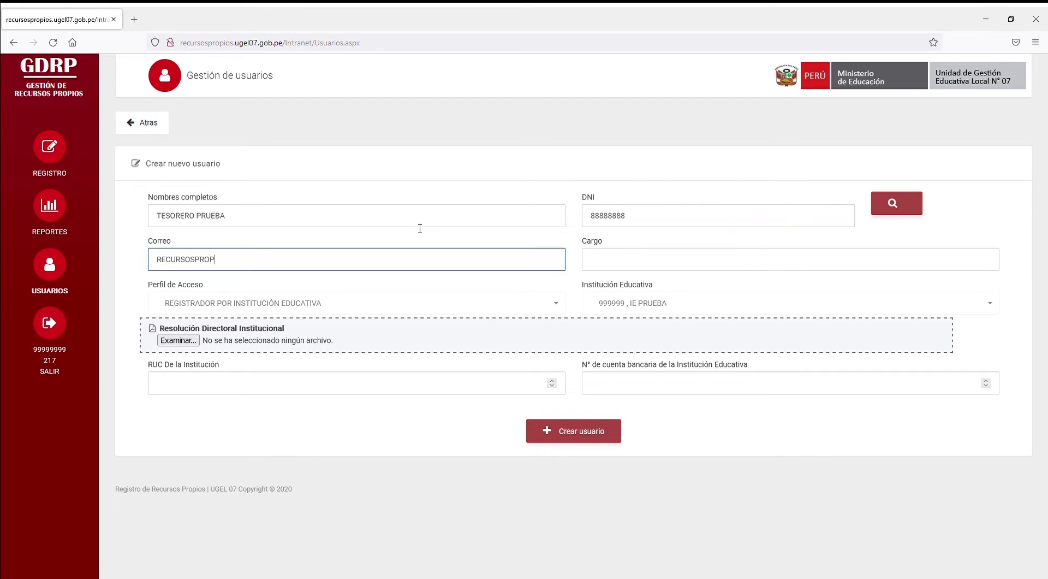
key(Tab)
text(TESORERO)
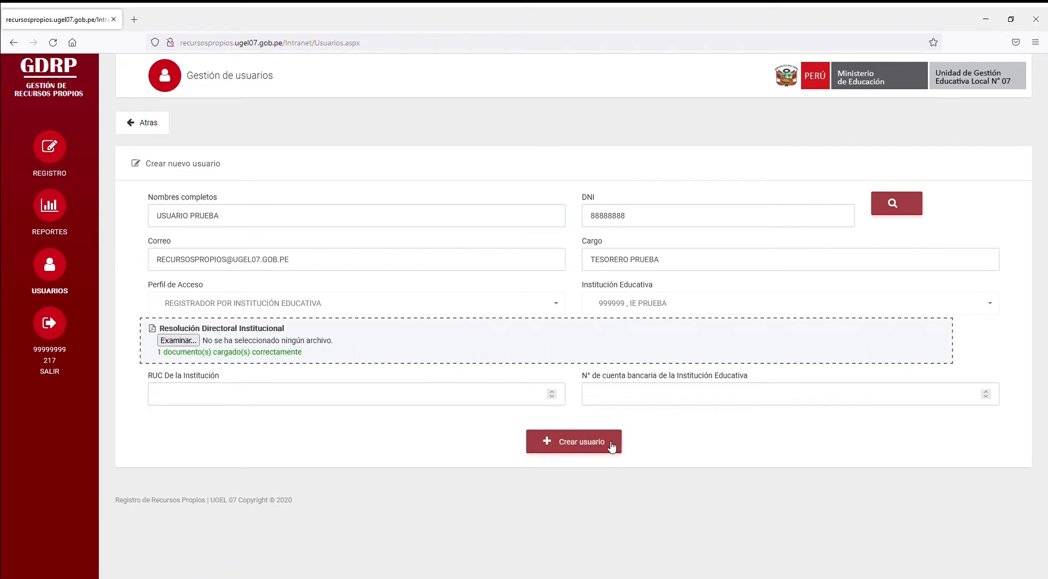
click(611, 446)
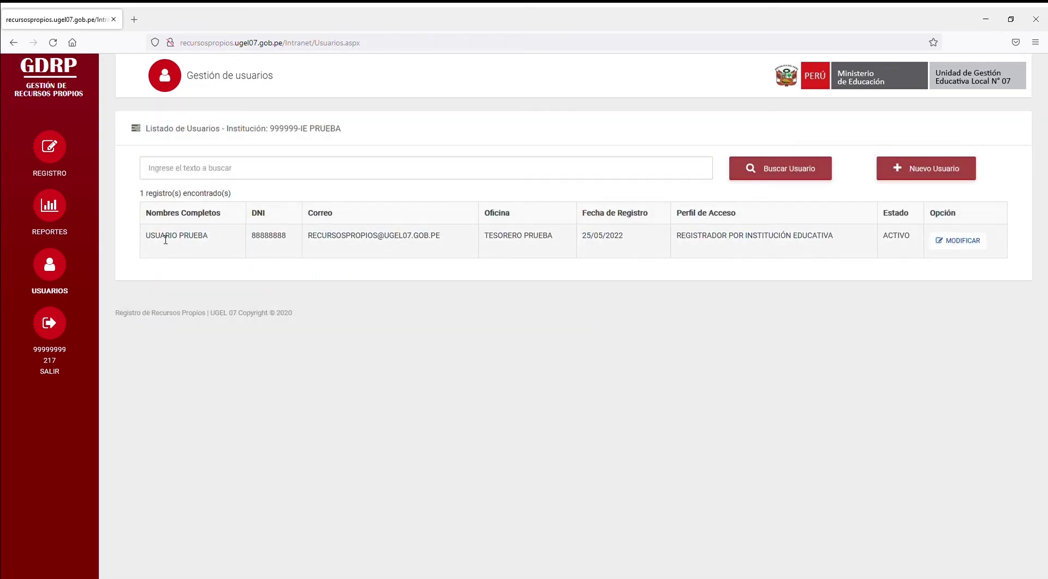
Step: Select the new user's row, open its details, then go back to the user list
drag(165, 238, 818, 267)
click(519, 240)
double_click(271, 240)
click(959, 240)
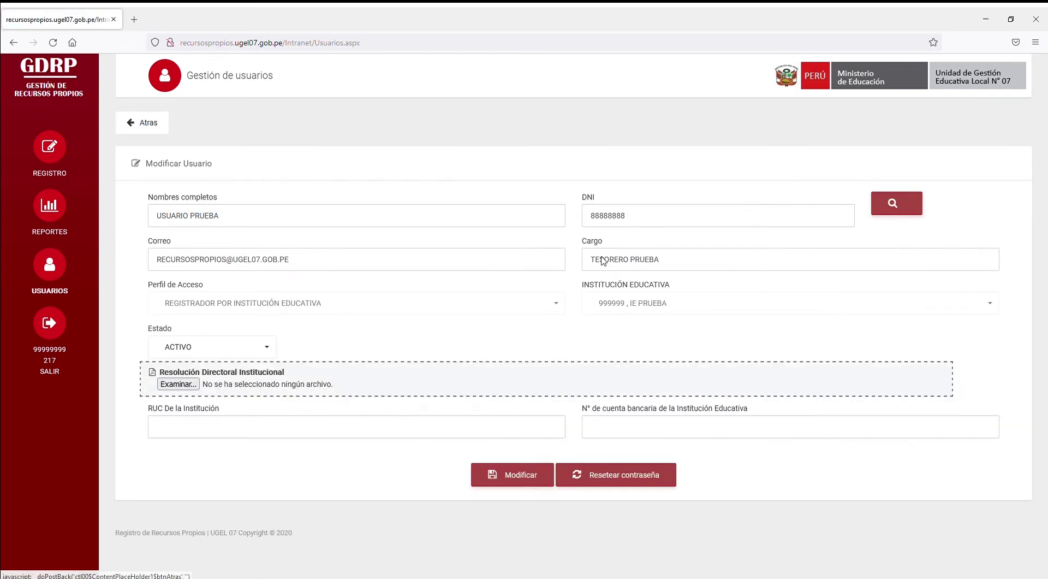
click(143, 124)
Step: Reopen the new user's details to review its fields, then return to the list and log out
click(895, 241)
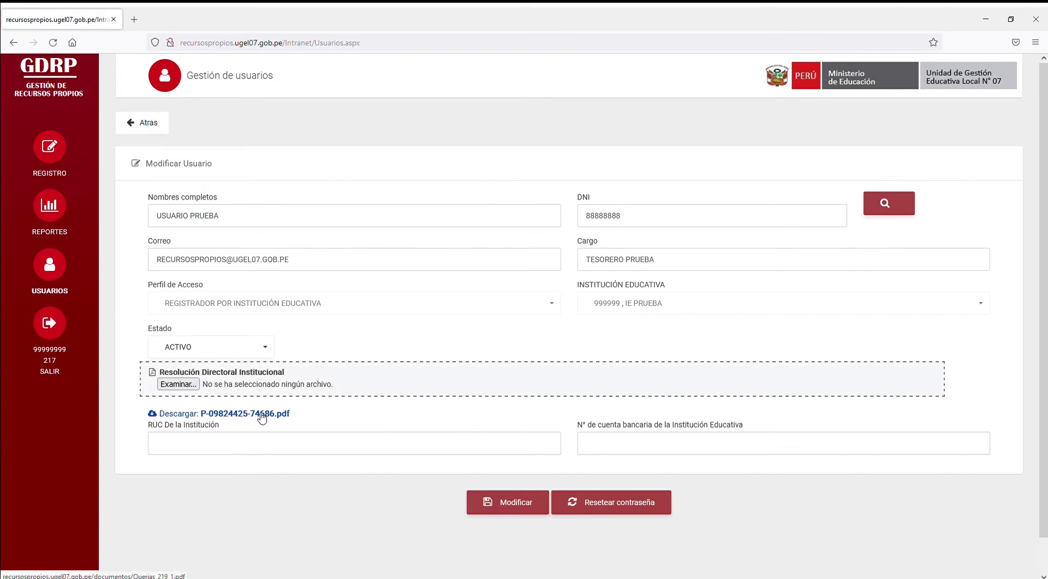
click(416, 452)
key(Tab)
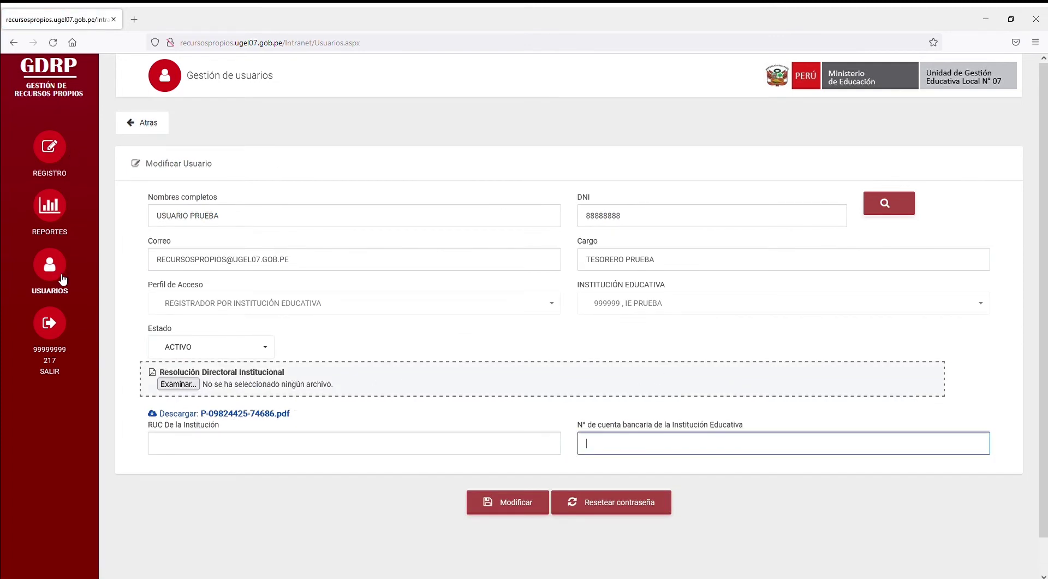
double_click(628, 218)
click(50, 265)
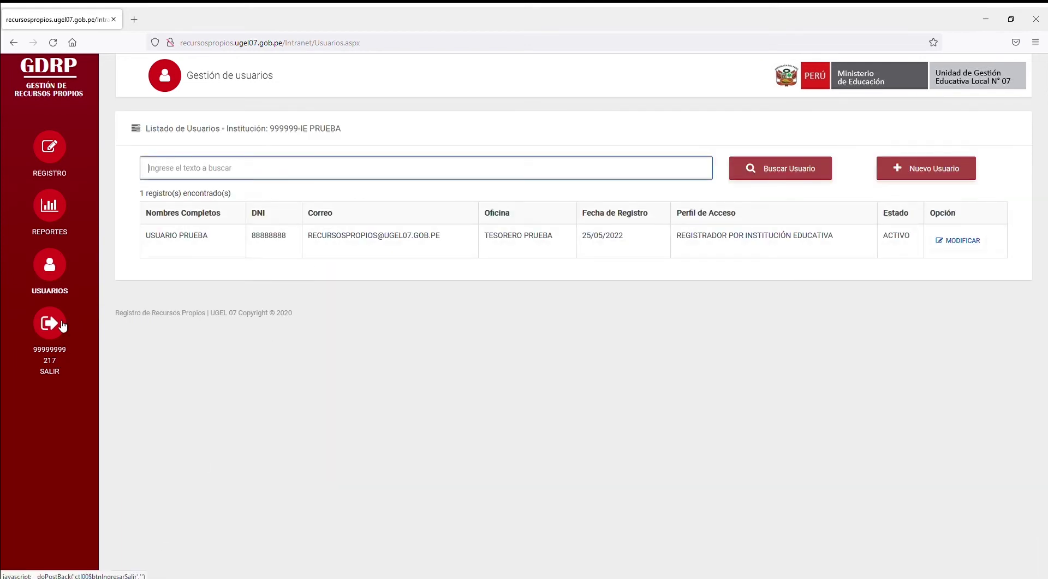
click(60, 325)
Step: Sign in with the new user's DNI and initial password
text(88888)
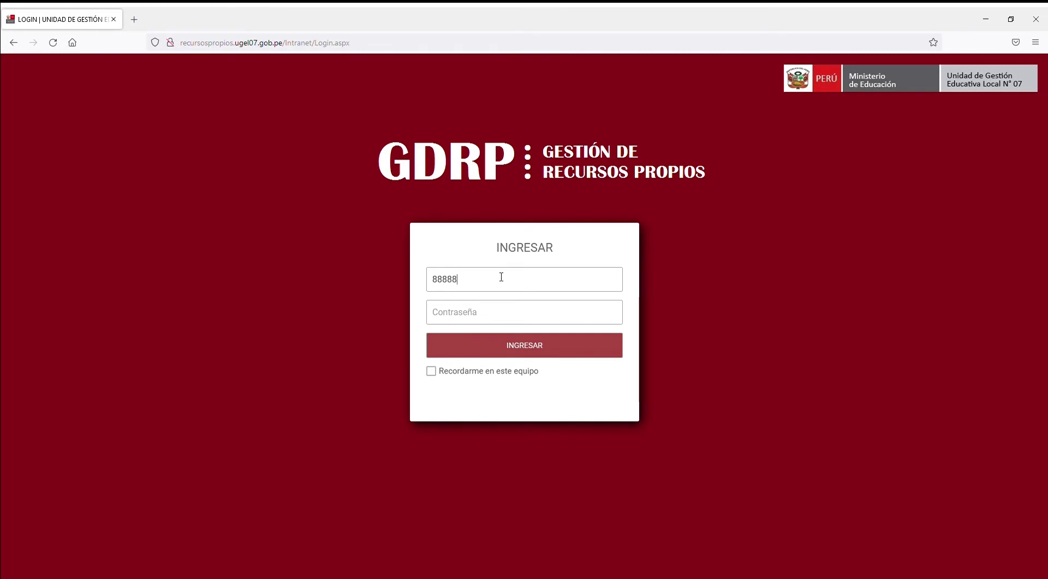
text(88)
key(Tab)
text(12345)
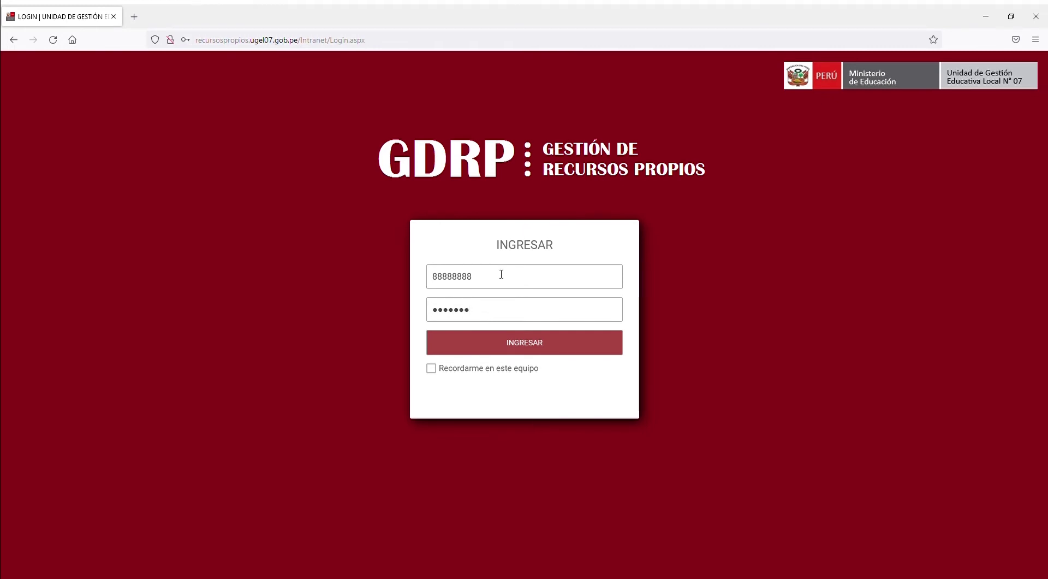
key(Return)
Step: Set and confirm the new user's own password, acknowledging the success message
click(520, 308)
text(1234)
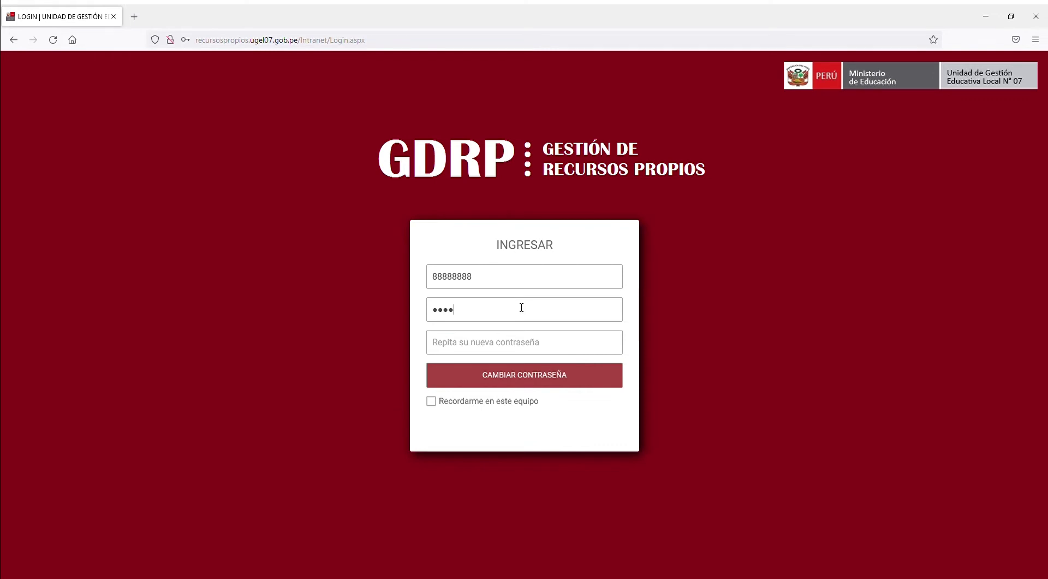
key(Tab)
text(123)
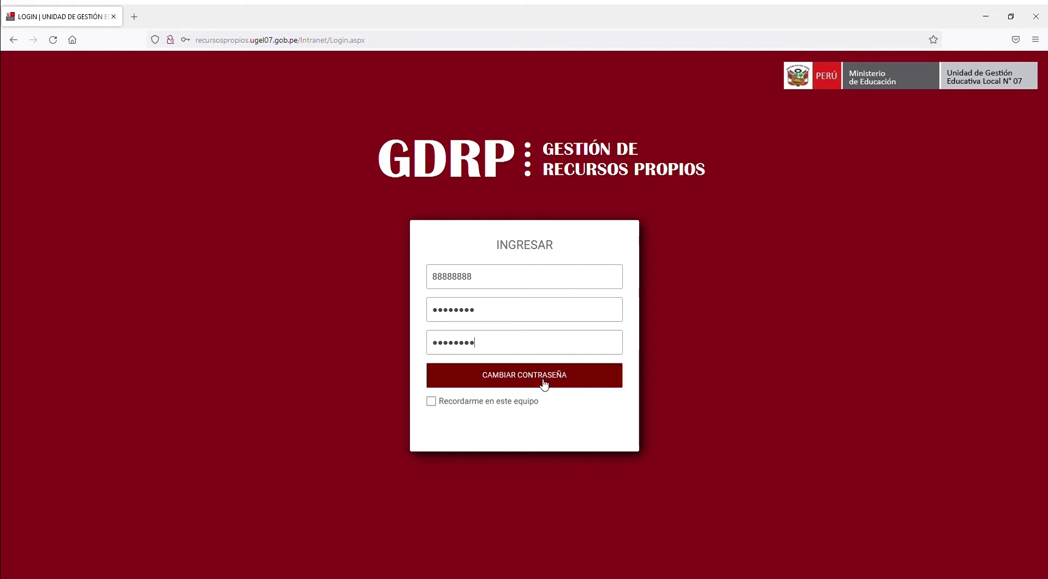
click(544, 381)
click(540, 383)
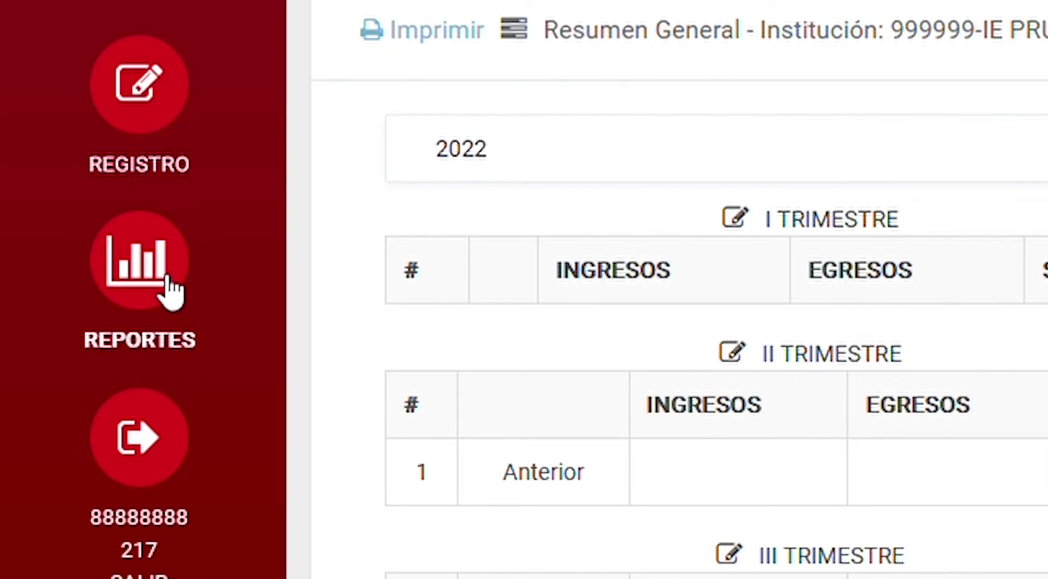
Step: Open the income and expense register, show INGRESOS, and start a new income record
click(136, 130)
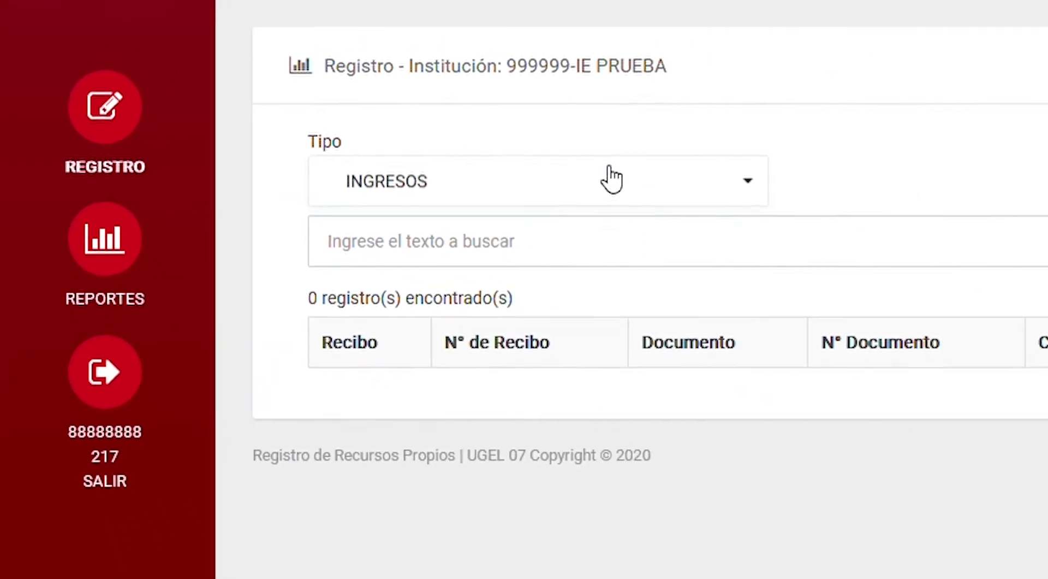
click(688, 186)
click(625, 290)
click(654, 205)
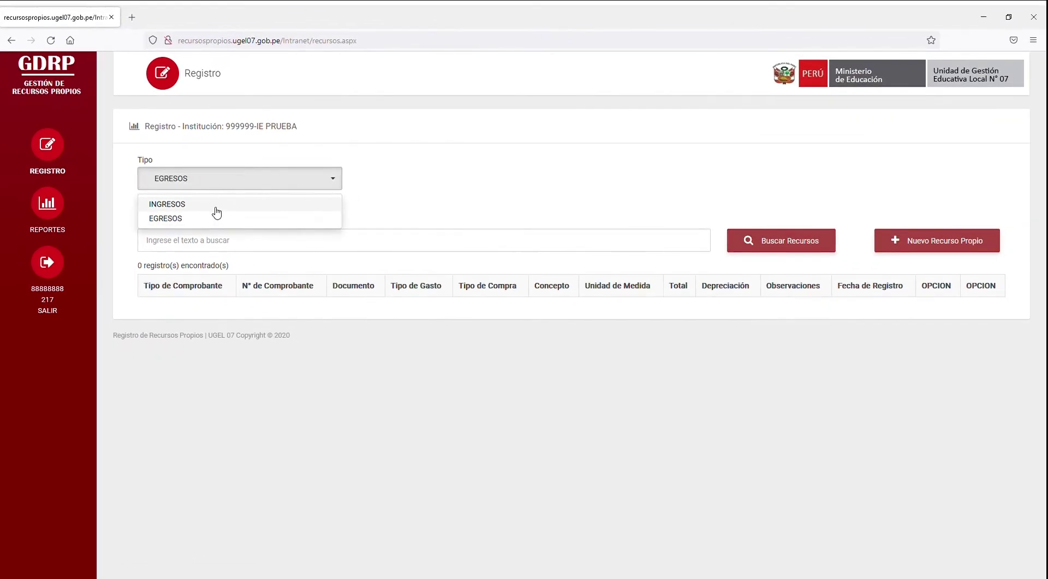
click(273, 213)
click(931, 206)
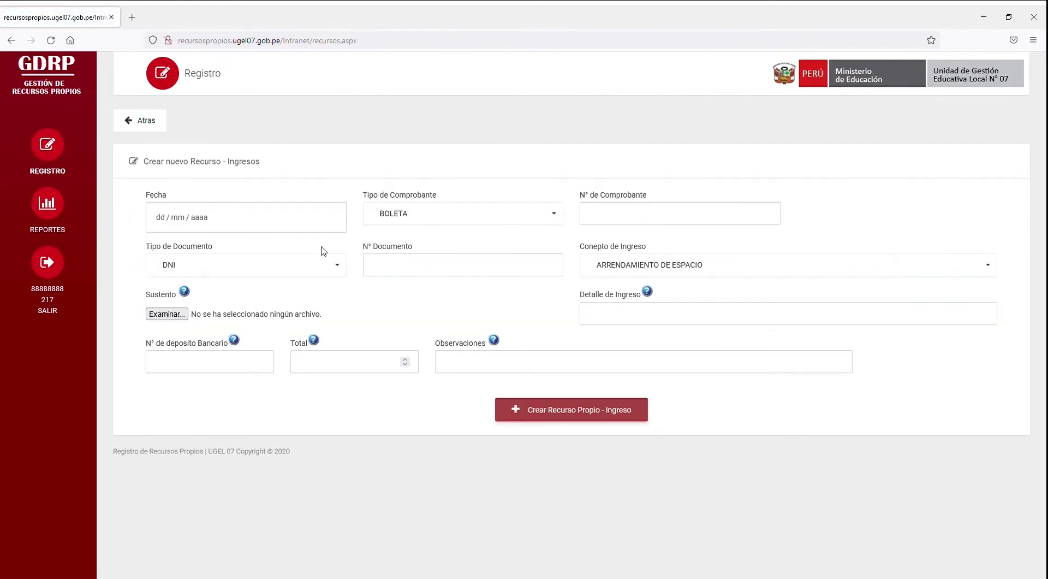
Step: Enter date 25/05/2022 and the BOLETA receipt number B001-1111
click(219, 222)
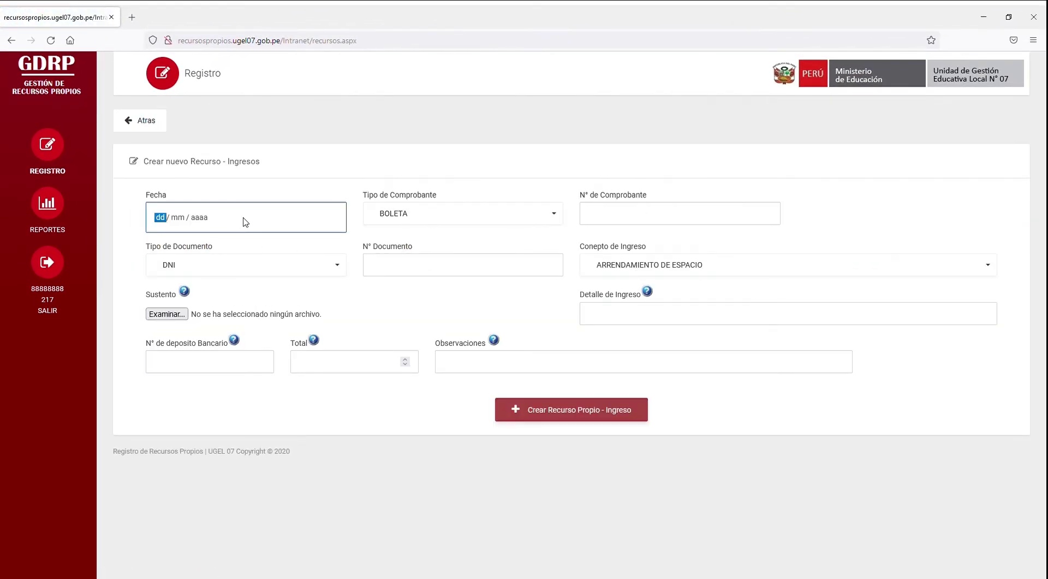
text(25/05/2022)
click(477, 218)
click(479, 219)
click(479, 218)
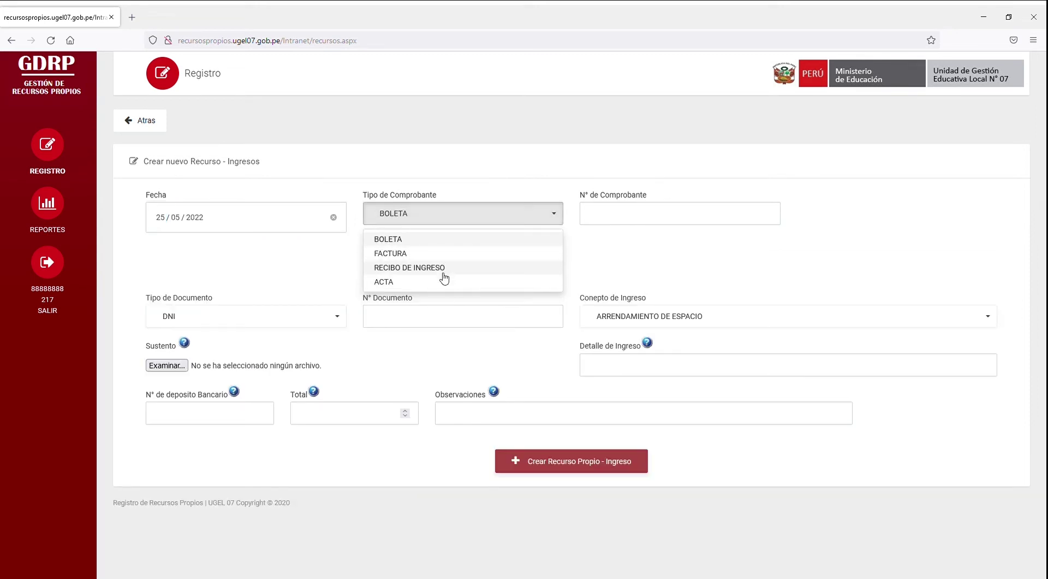
click(632, 213)
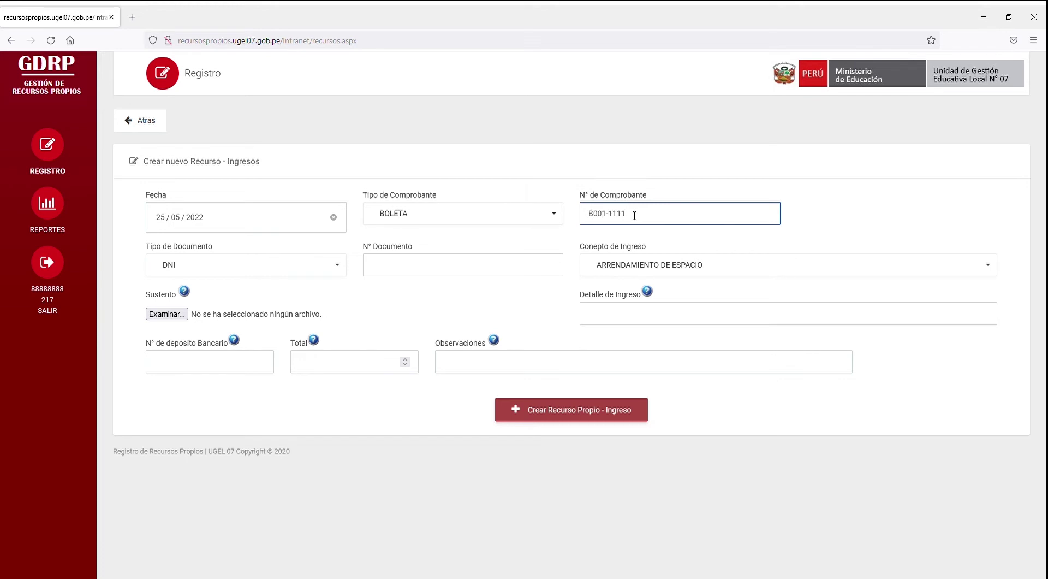
Step: Keep DNI as document type with its number and choose concept ARRENDAMIENTO DE ESPACIO
key(Tab)
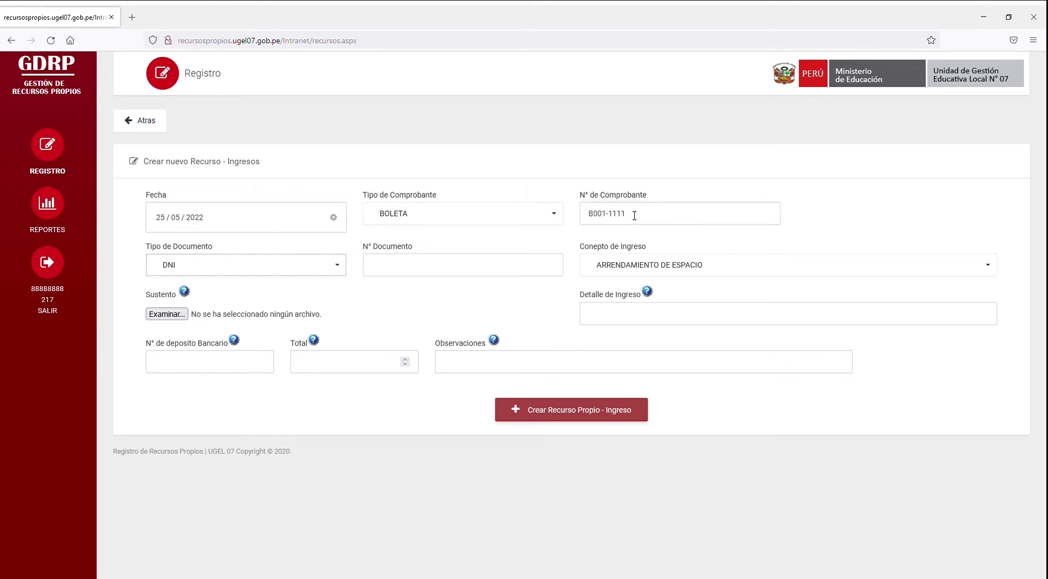
key(Tab)
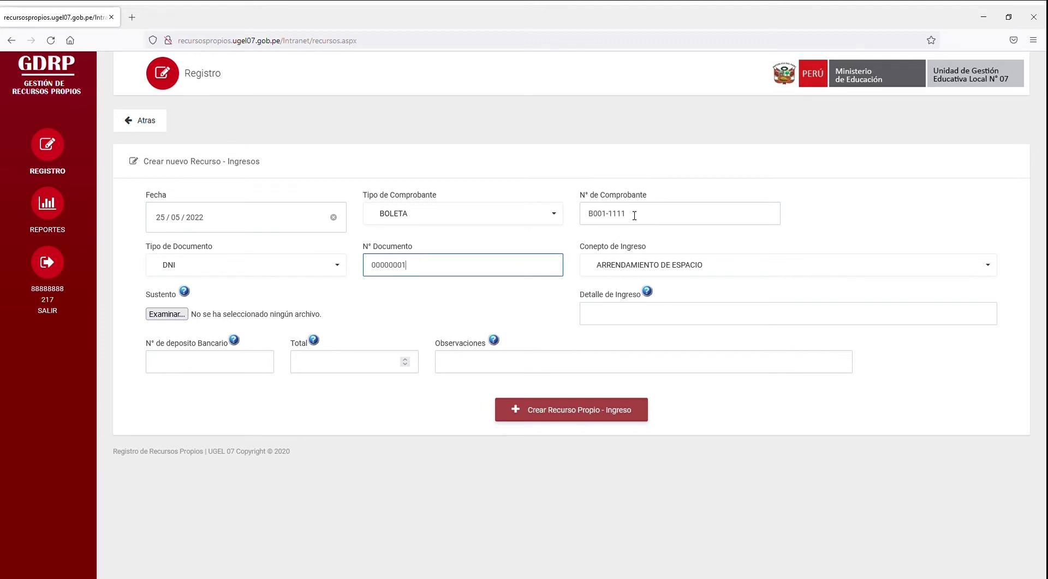
click(278, 267)
click(280, 269)
click(663, 273)
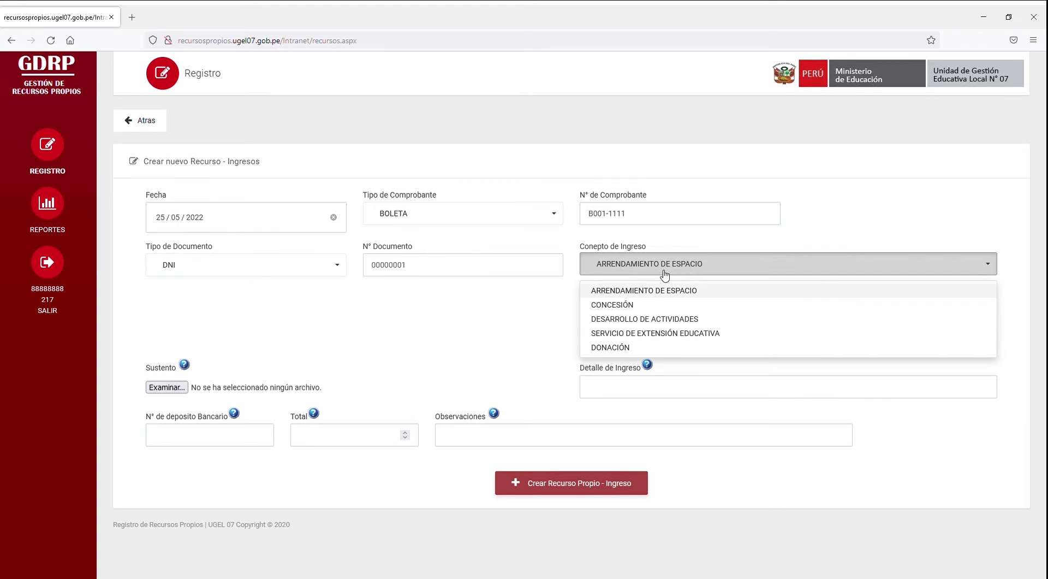
click(643, 293)
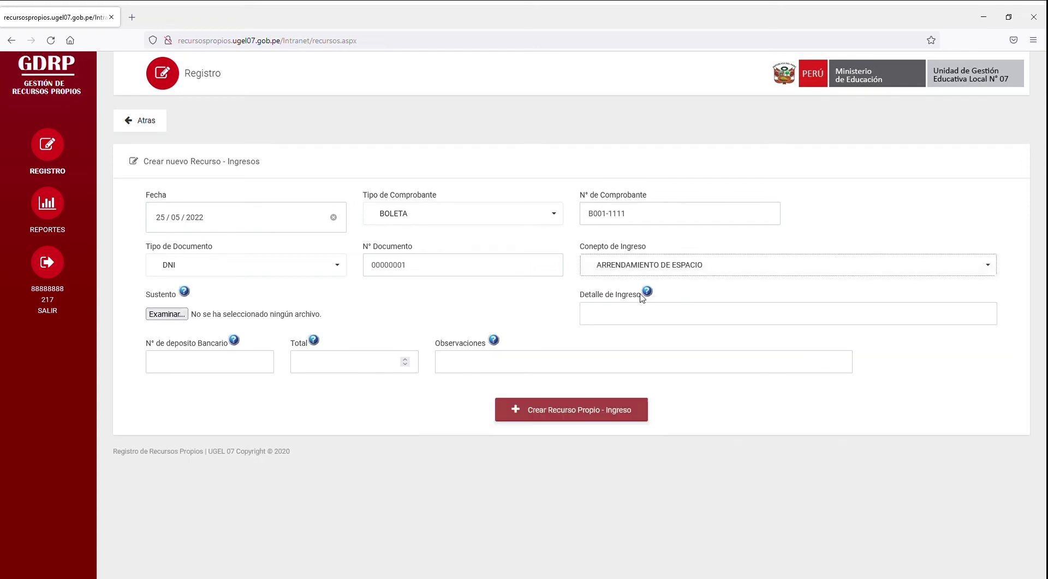
Step: Attach the supporting PDF, enter detail PRUEBA DETALLE INGRESO, total 1000 and an observation
double_click(148, 107)
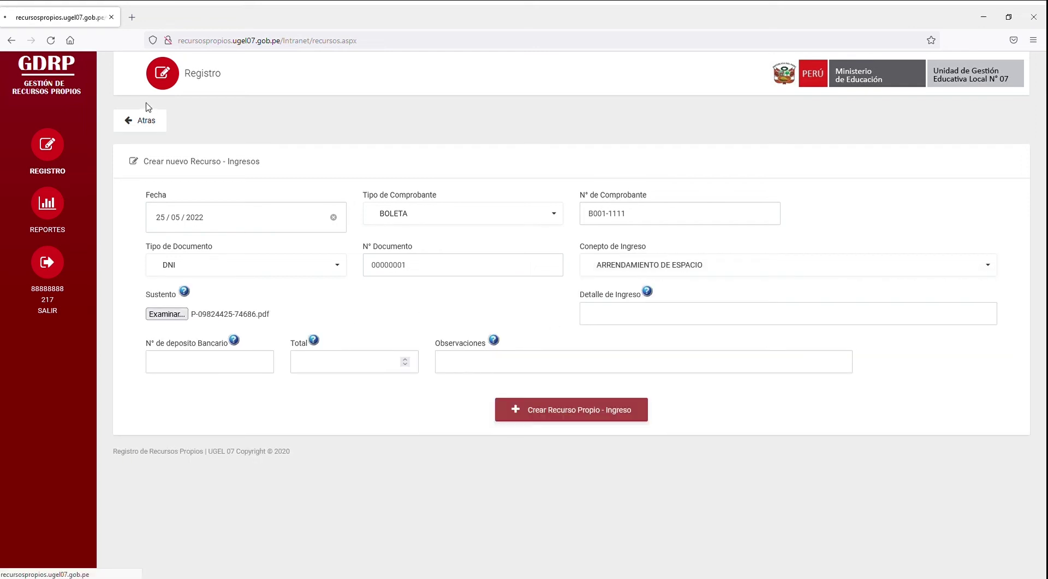
click(639, 316)
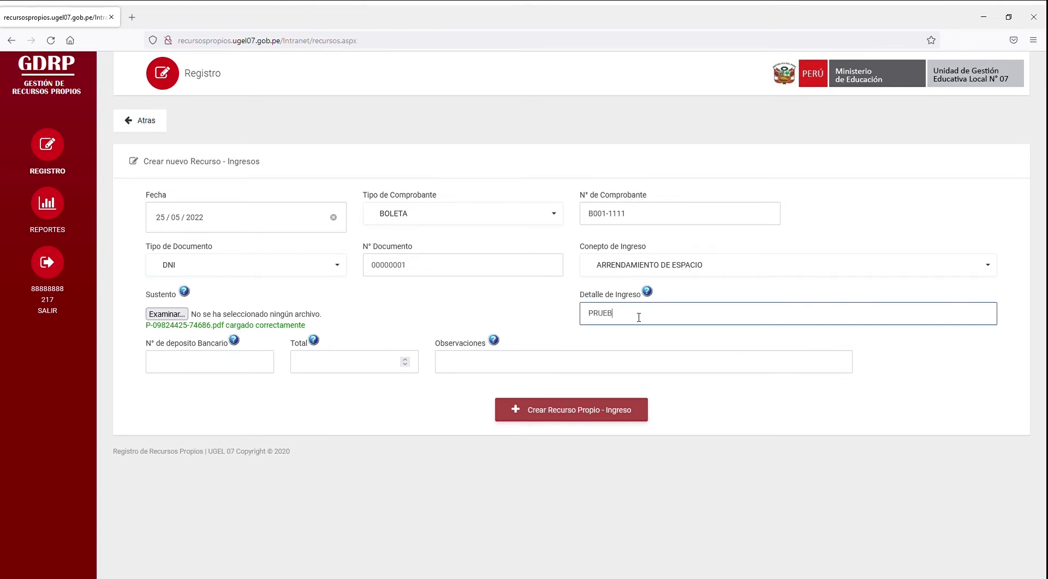
text(PRUEBA DETALLE INGRESO)
click(202, 368)
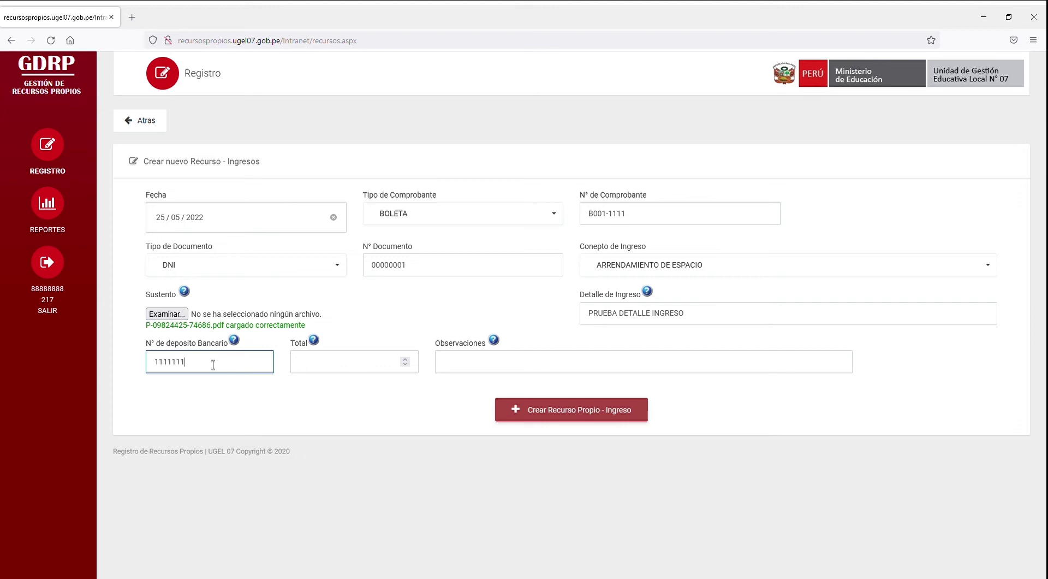
click(332, 368)
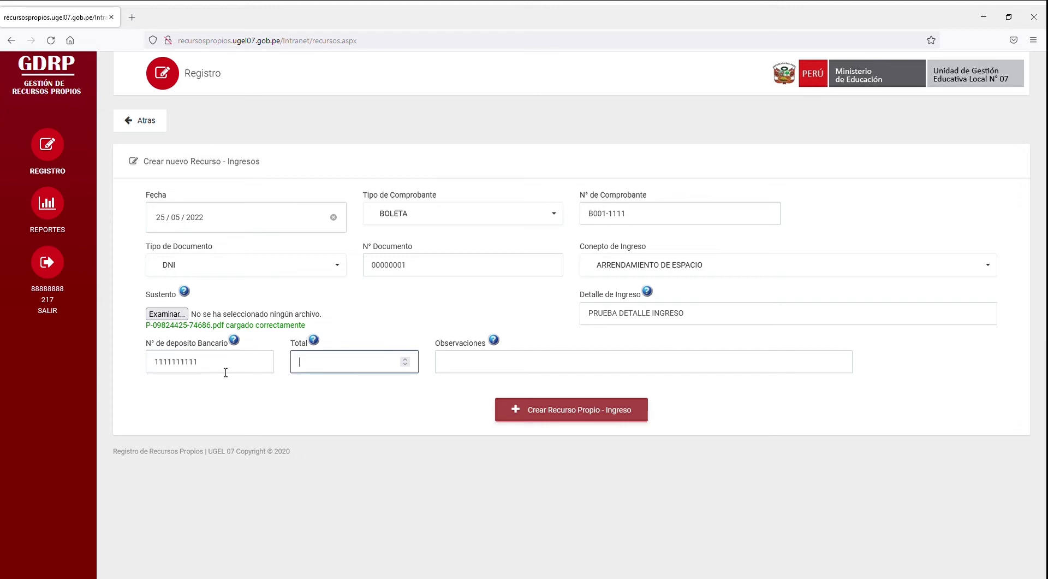
double_click(229, 369)
key(BackSpace)
click(326, 365)
click(459, 366)
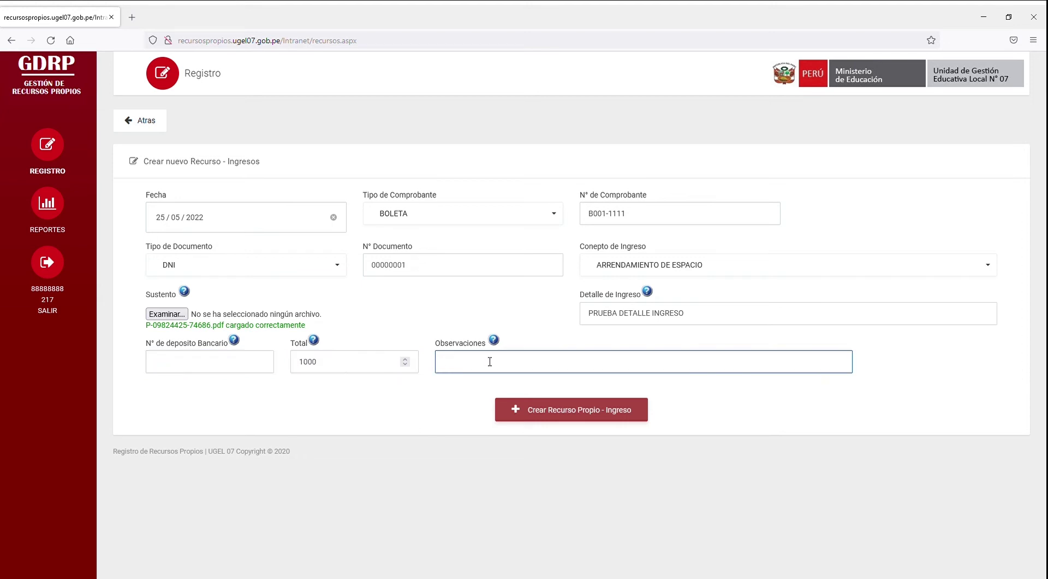
text(PRUEBA OBSERVACION INGRESOP)
Step: Review the income form fields and save the income record
click(258, 220)
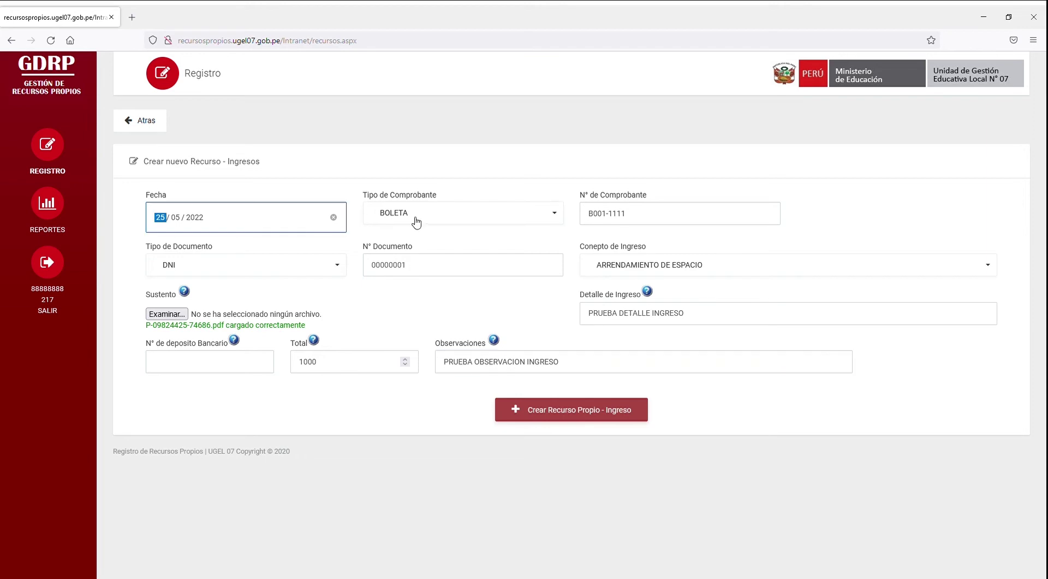
click(479, 219)
click(293, 264)
click(464, 265)
click(659, 266)
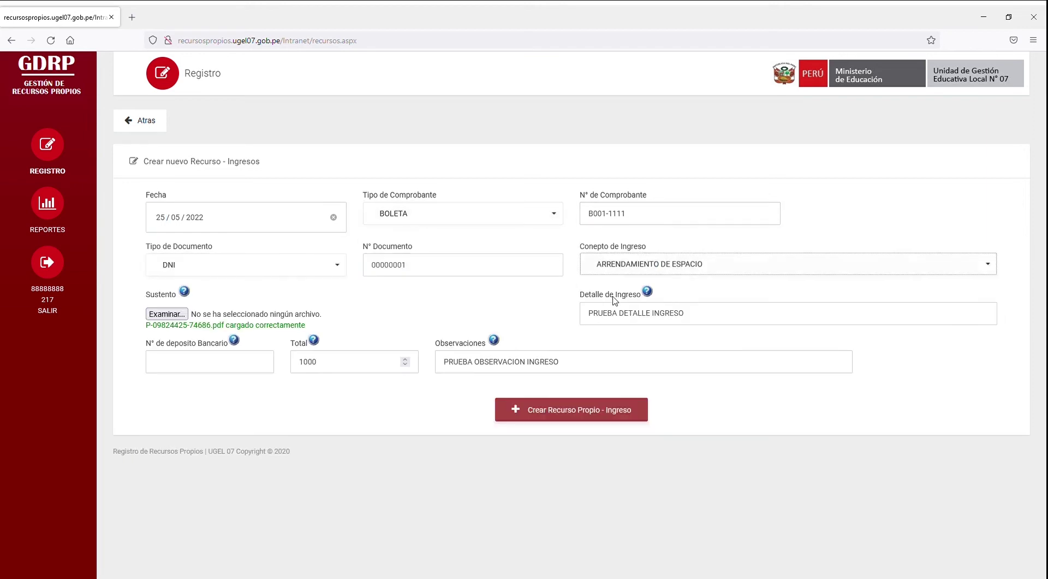
click(713, 312)
key(Tab)
key(Tab)
key(Tab)
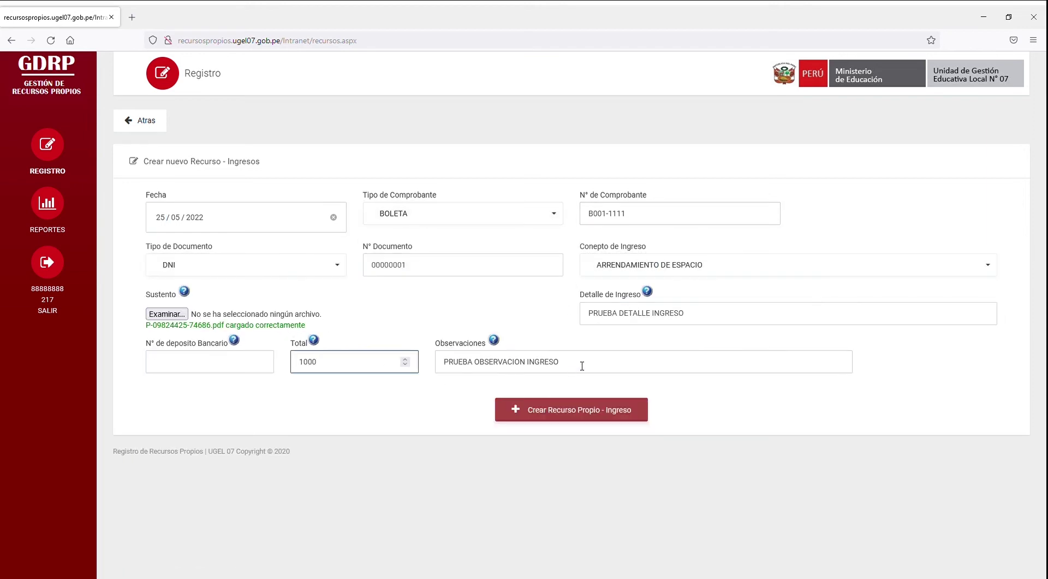
click(541, 422)
click(541, 381)
Step: Check the saved income record's details, then switch the records list to EGRESOS
drag(148, 271, 847, 283)
click(911, 271)
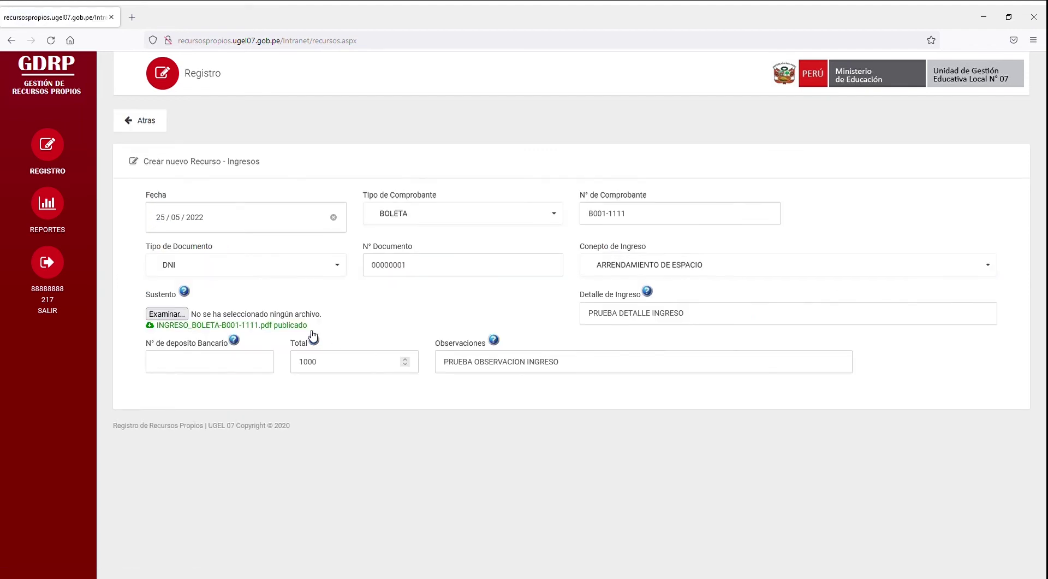
click(258, 328)
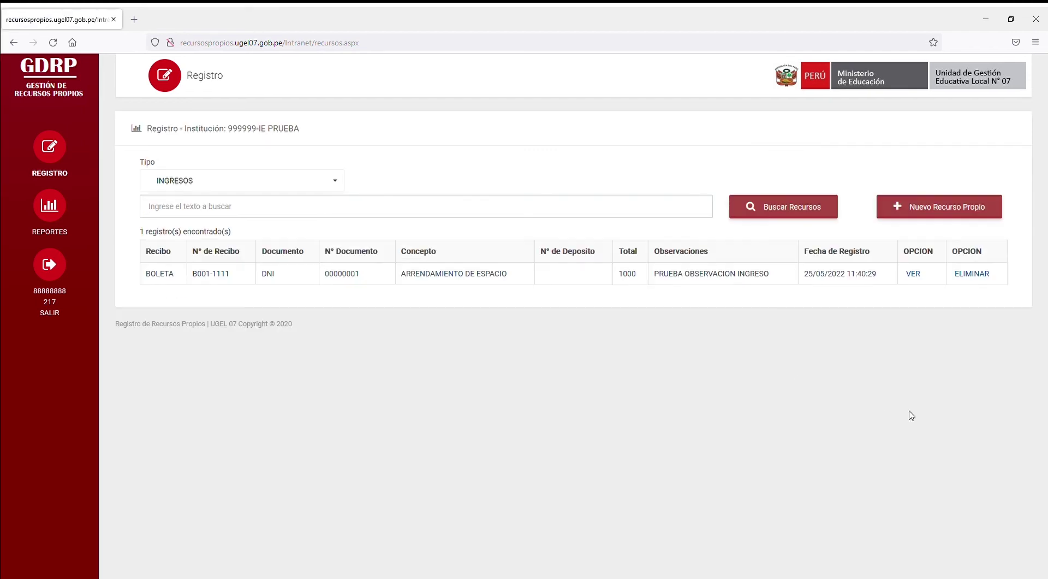
click(232, 183)
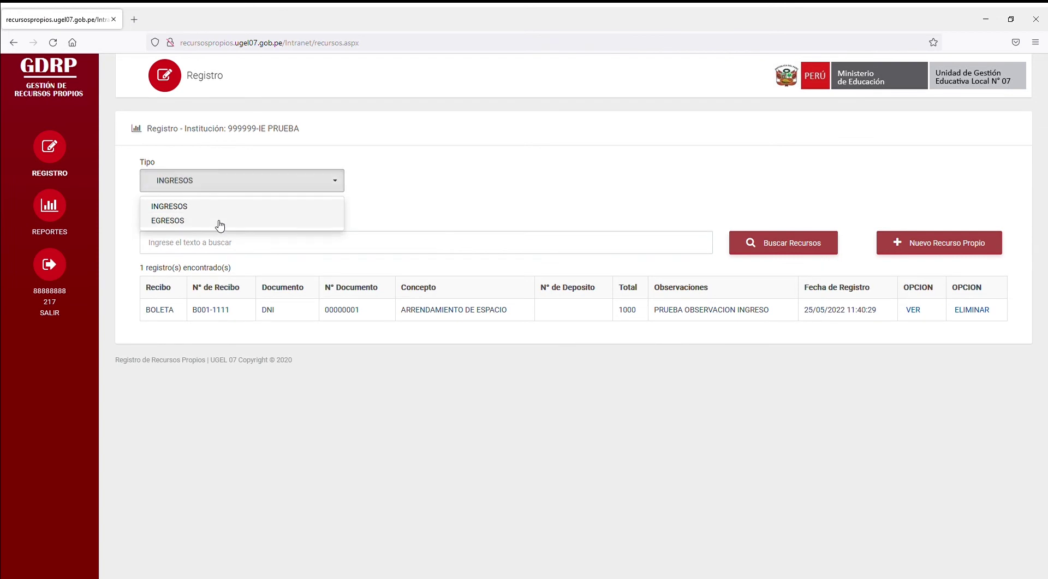
click(217, 220)
Step: Start a new expense dated 25/05/2022 with FACTURA receipt number F002-2222
click(927, 208)
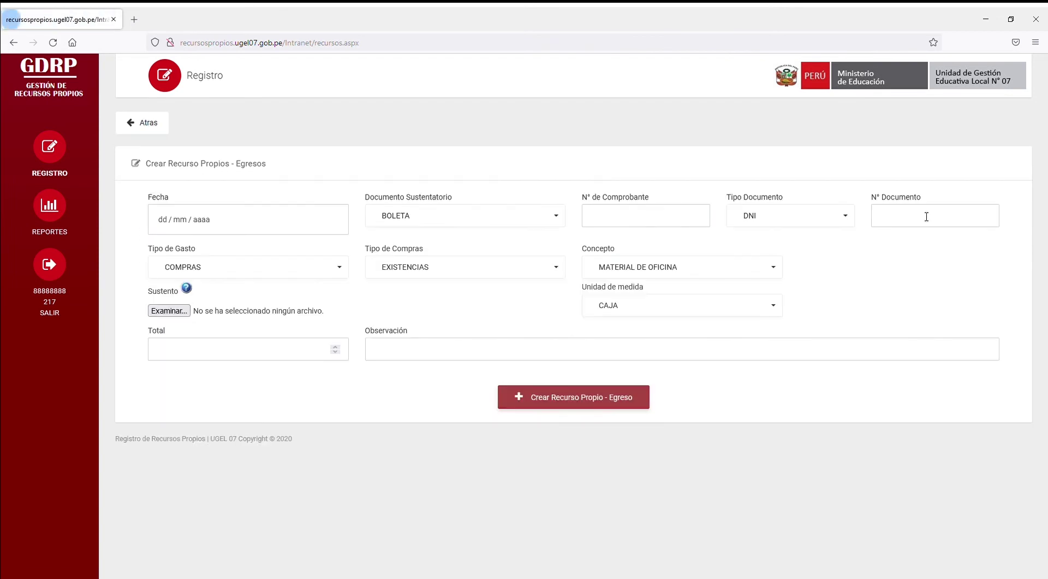
click(269, 228)
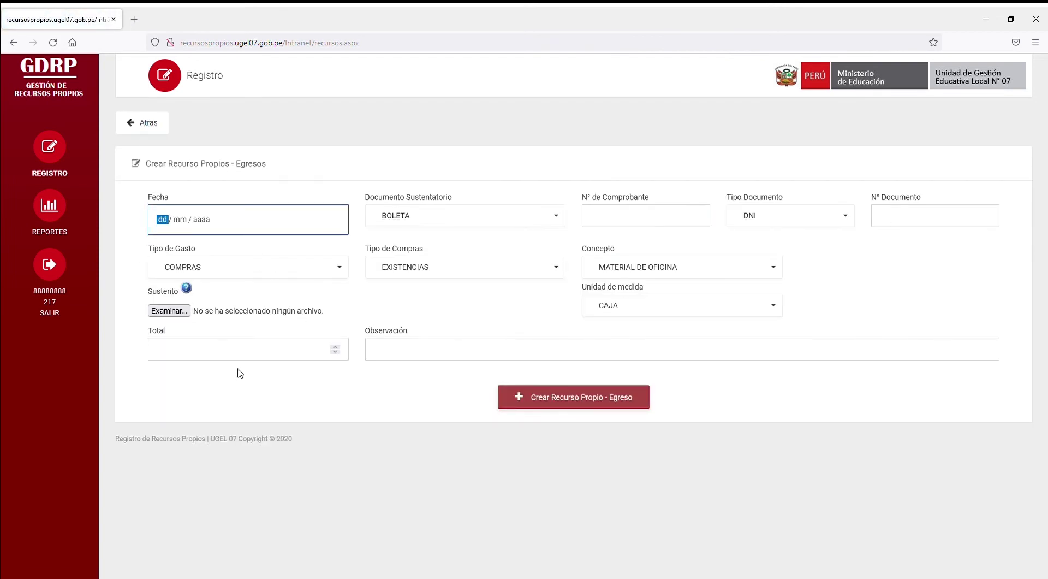
click(458, 216)
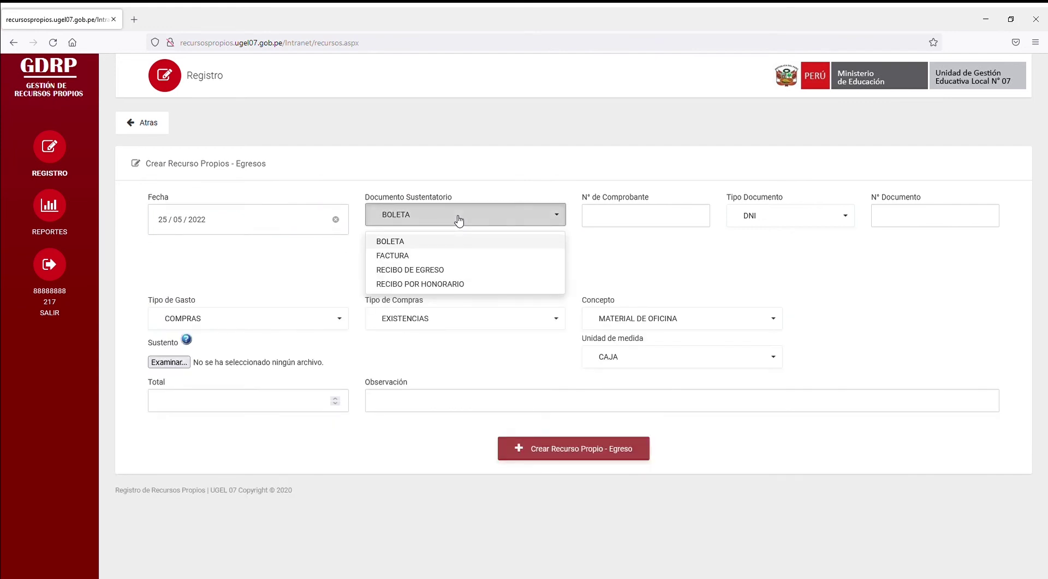
click(436, 261)
click(631, 224)
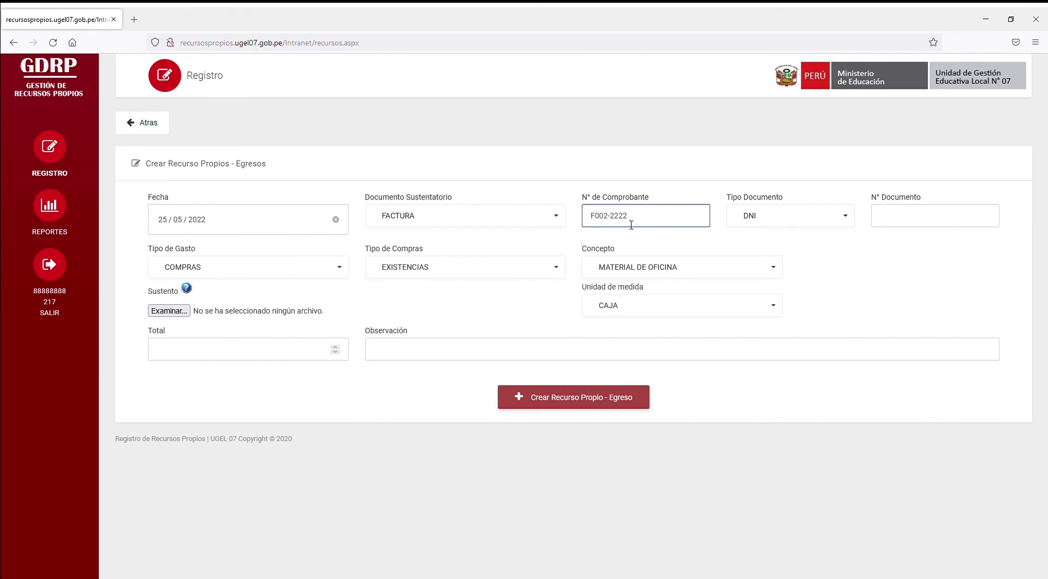
Step: Keep DNI with the document number and set the expense type to COMPRAS
click(844, 218)
click(900, 218)
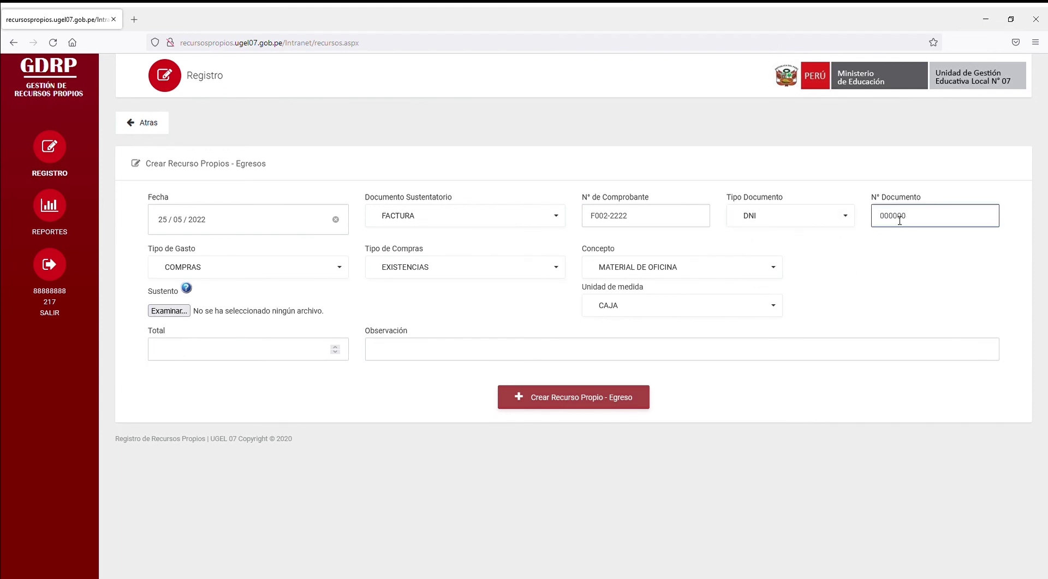
click(313, 268)
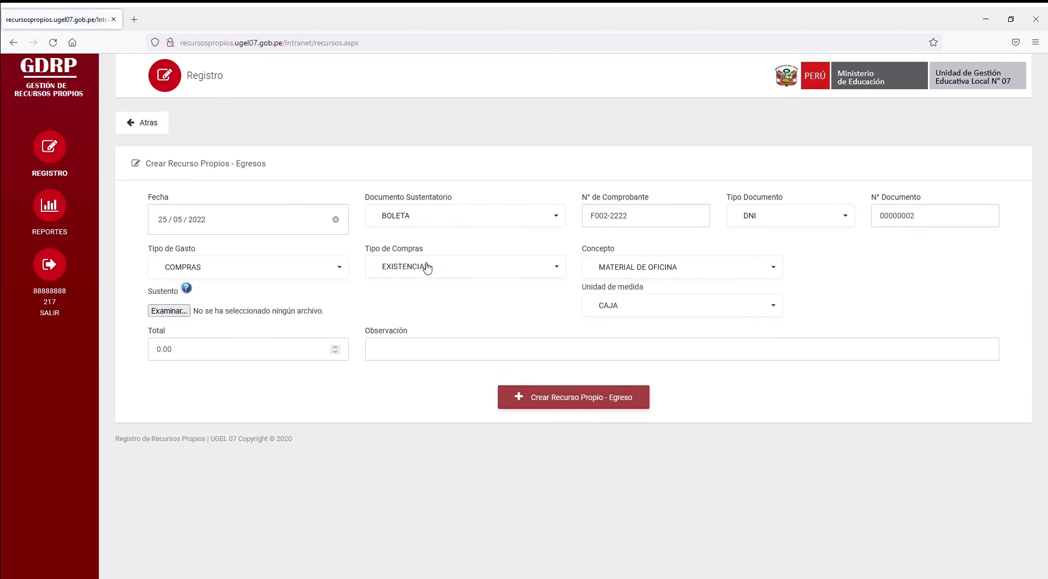
click(431, 266)
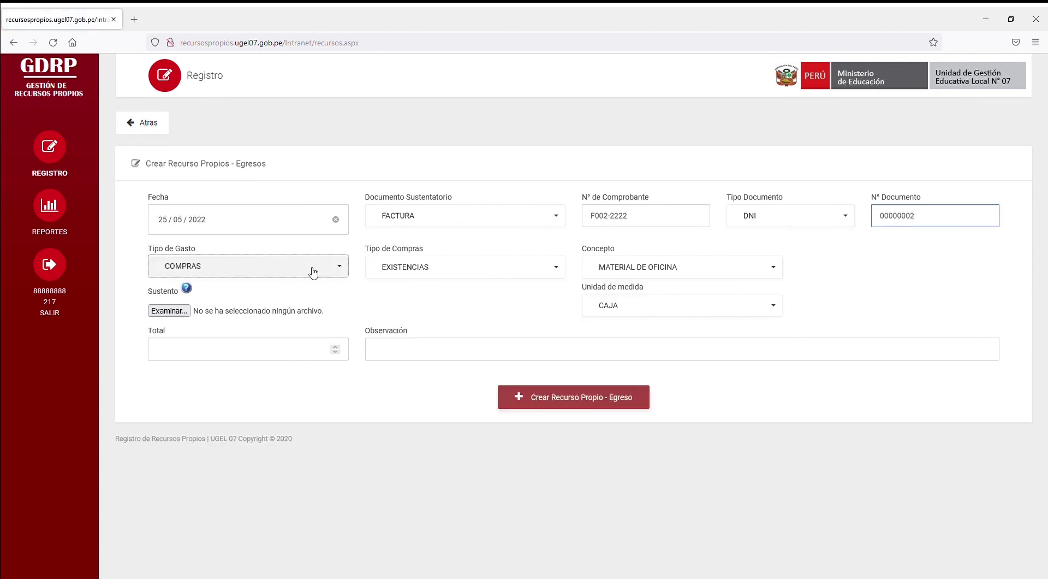
click(312, 269)
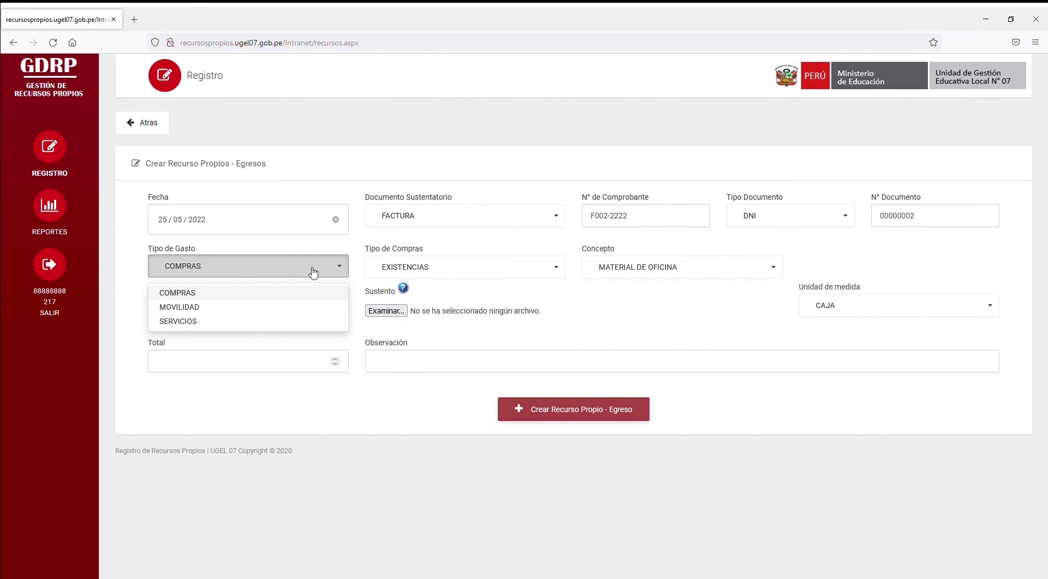
Step: Choose concept GASTOS DE REPRESENTACIÓN and unit of measure KG
click(511, 273)
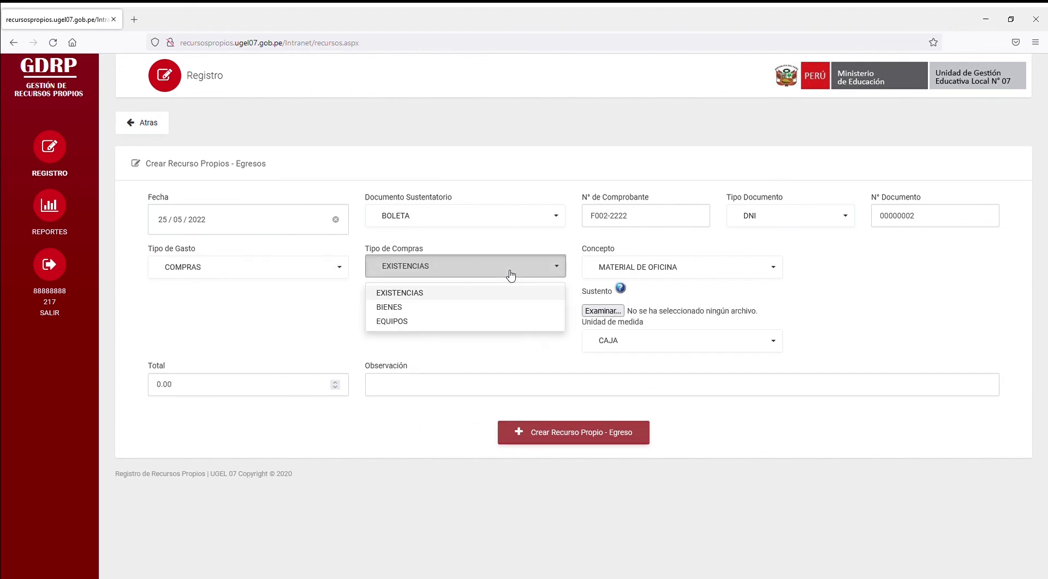
click(508, 273)
click(461, 267)
click(606, 267)
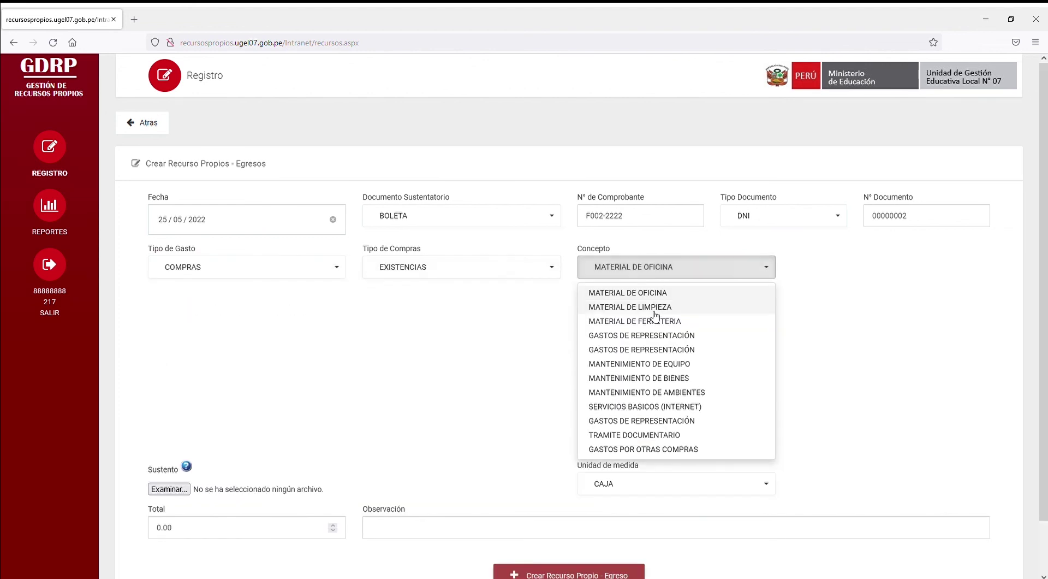
click(649, 336)
click(627, 306)
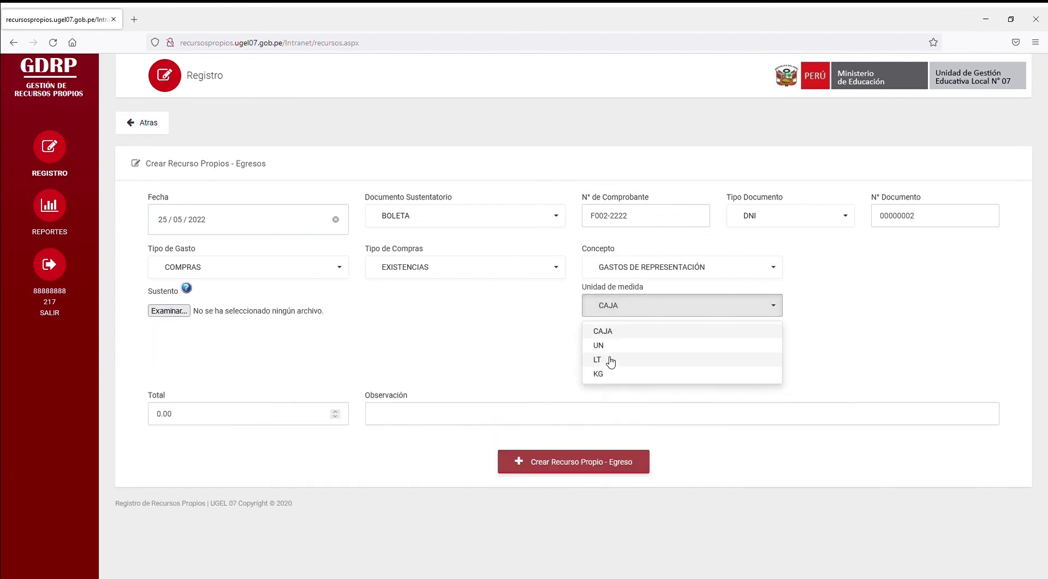
click(605, 374)
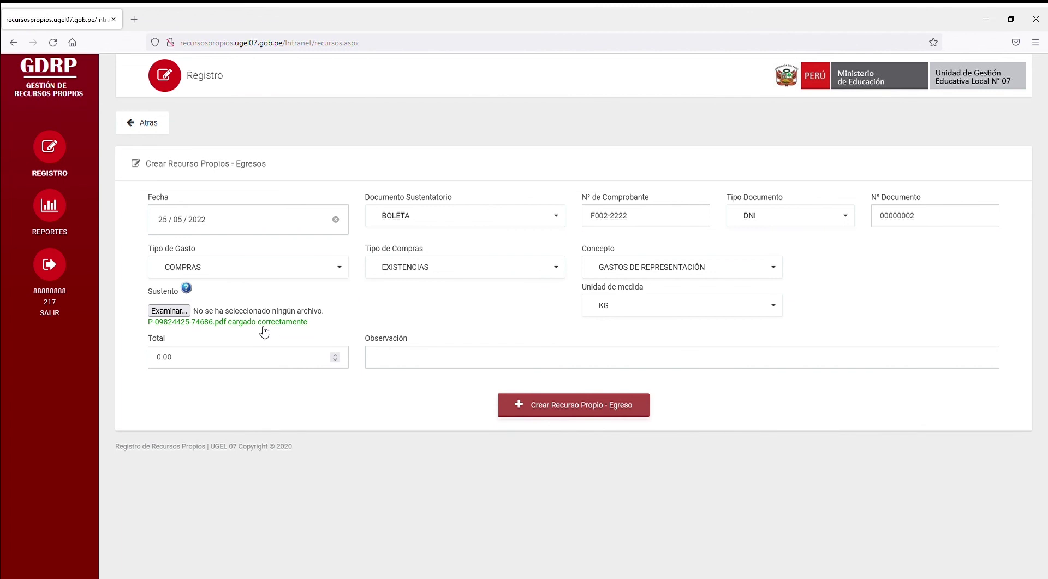
Step: Attach the supporting PDF, enter total 2000 and observation PRUEBA OBSERVACION EGRESO
double_click(264, 366)
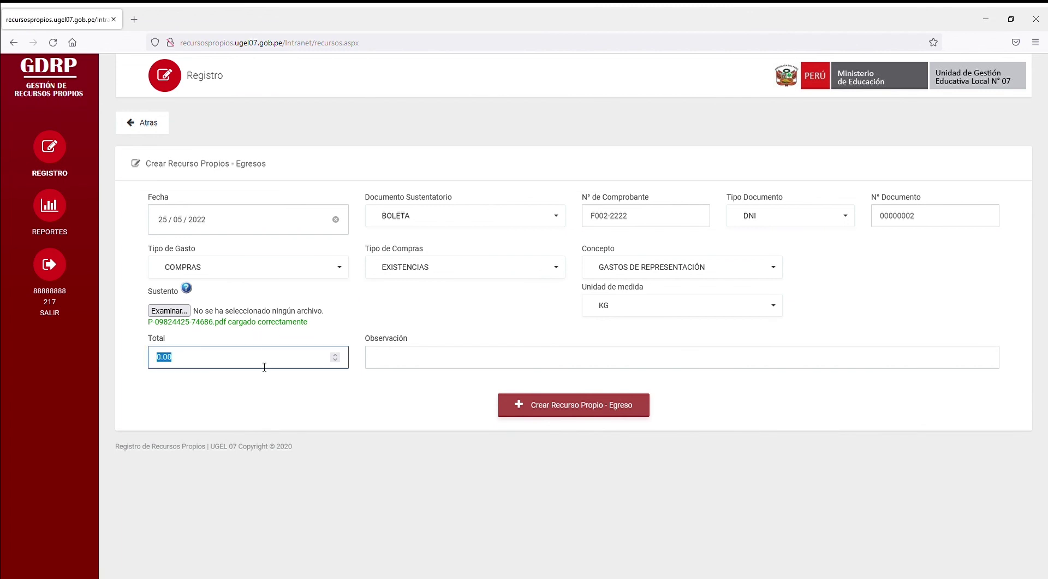
text(2000)
click(459, 365)
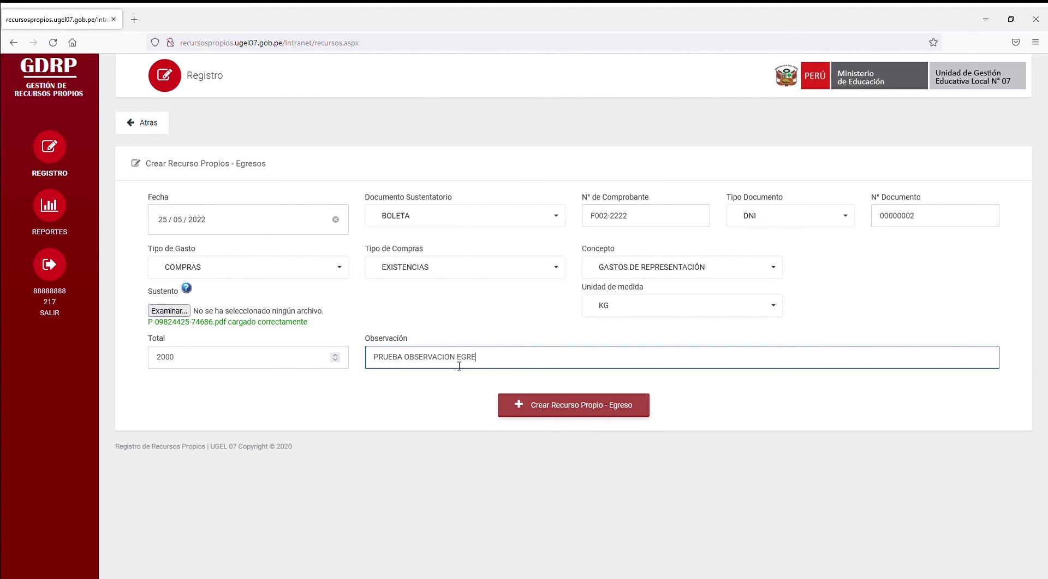
click(462, 386)
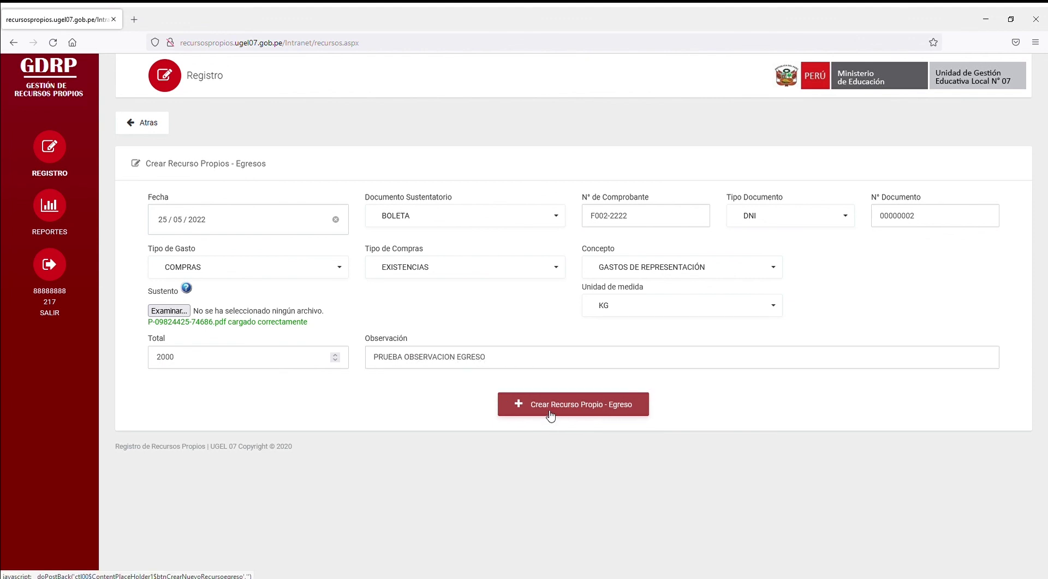
Step: Save the expense and check May 2022 in Reportes: ingresos 1000, egresos 2000, saldo -1000
click(550, 414)
click(52, 208)
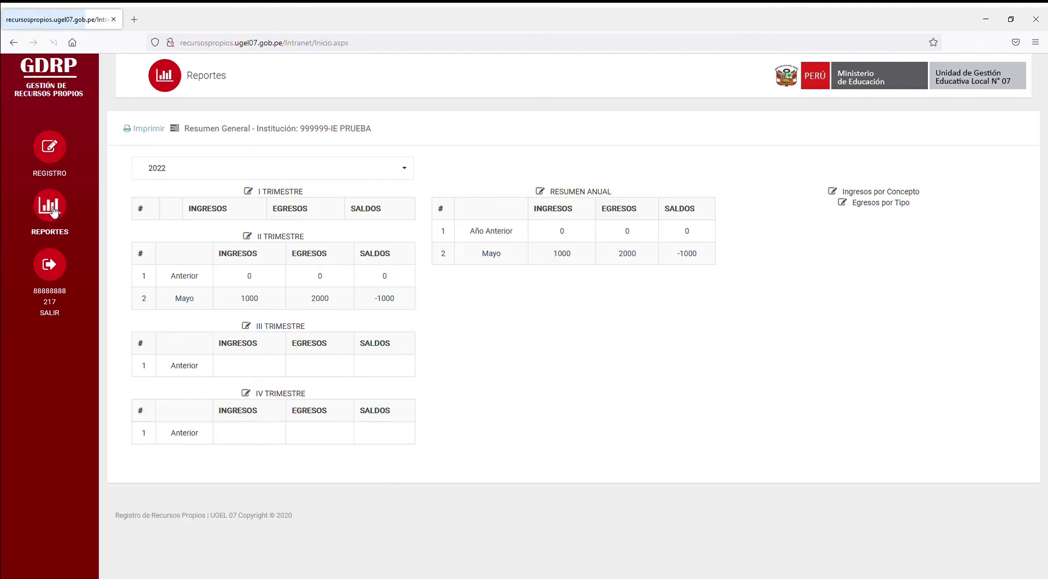
drag(175, 298, 458, 302)
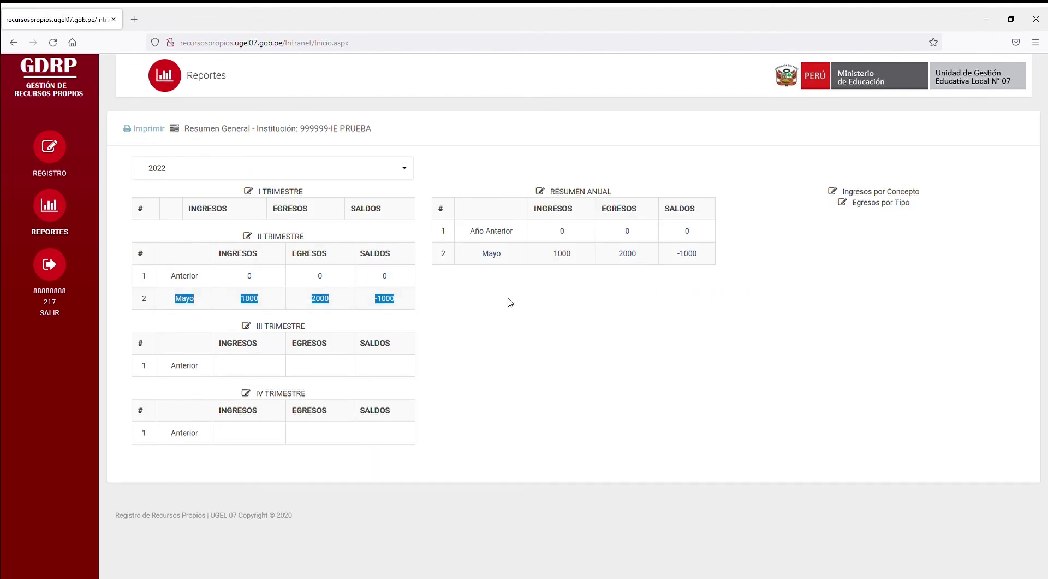
click(458, 302)
drag(492, 257, 690, 268)
Step: Switch the report year to 2023 and back to 2022, then log out
click(284, 167)
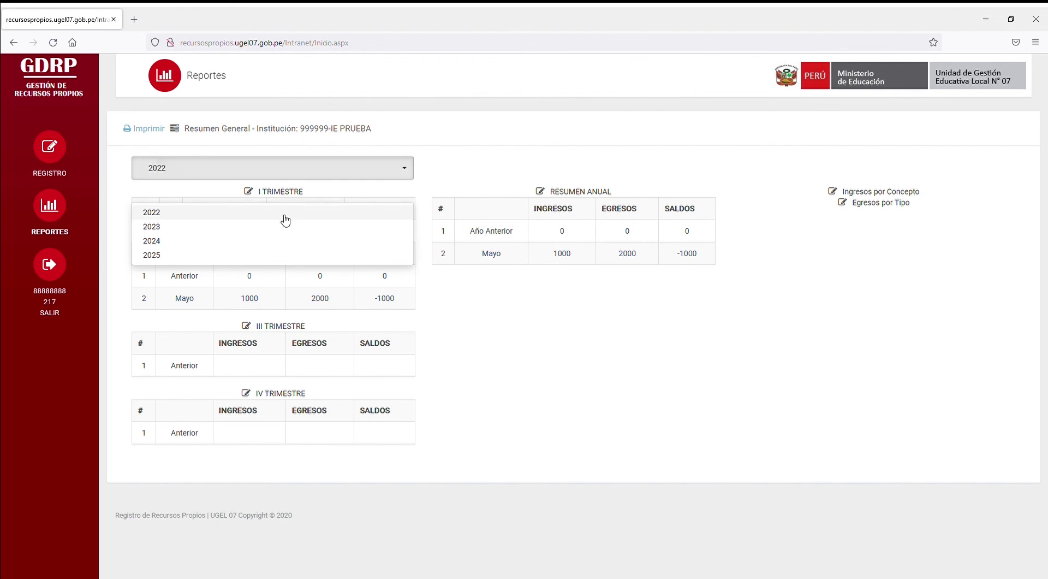
click(277, 226)
click(262, 168)
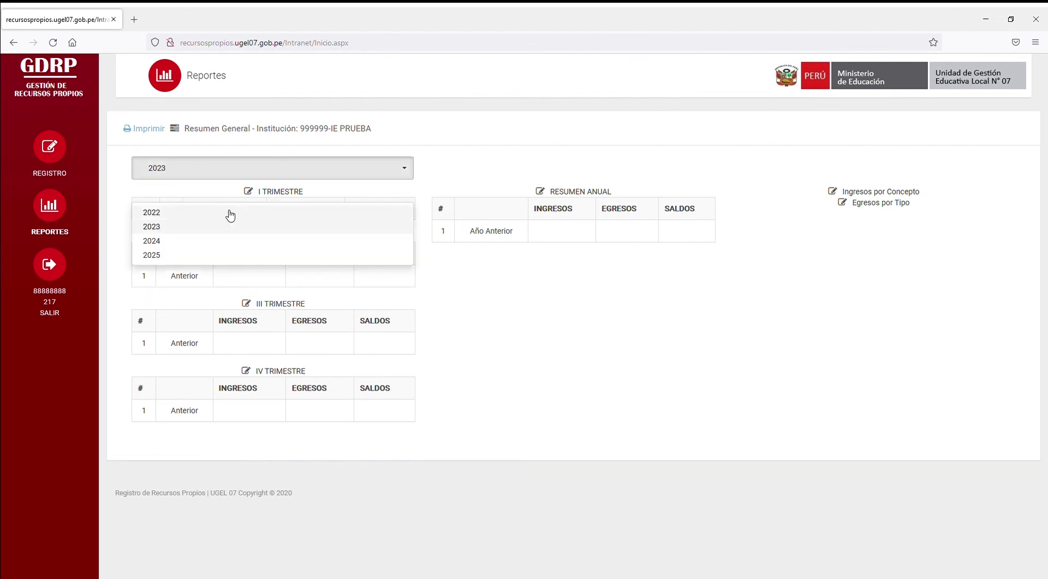
click(228, 212)
click(49, 266)
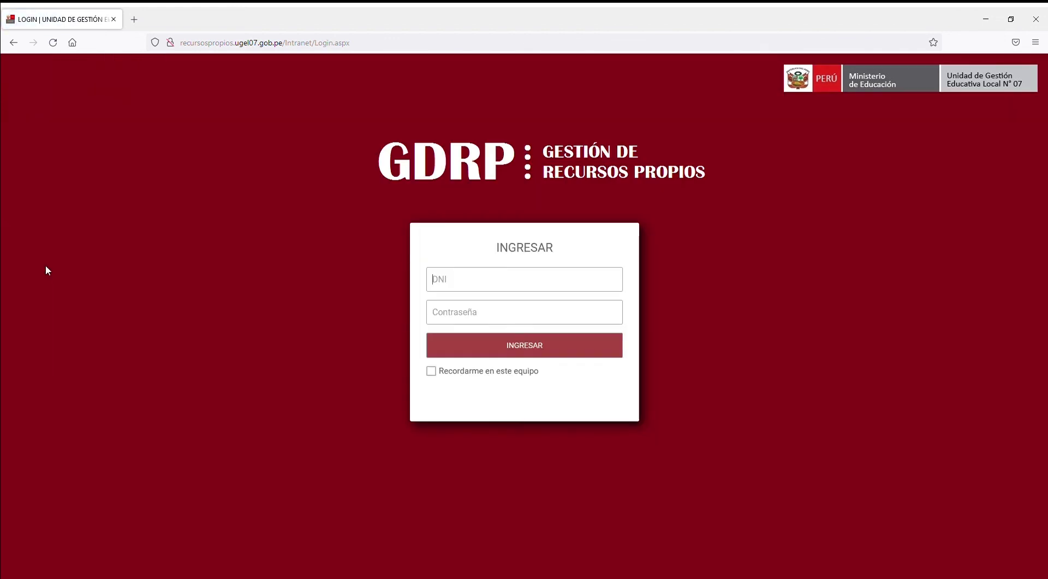